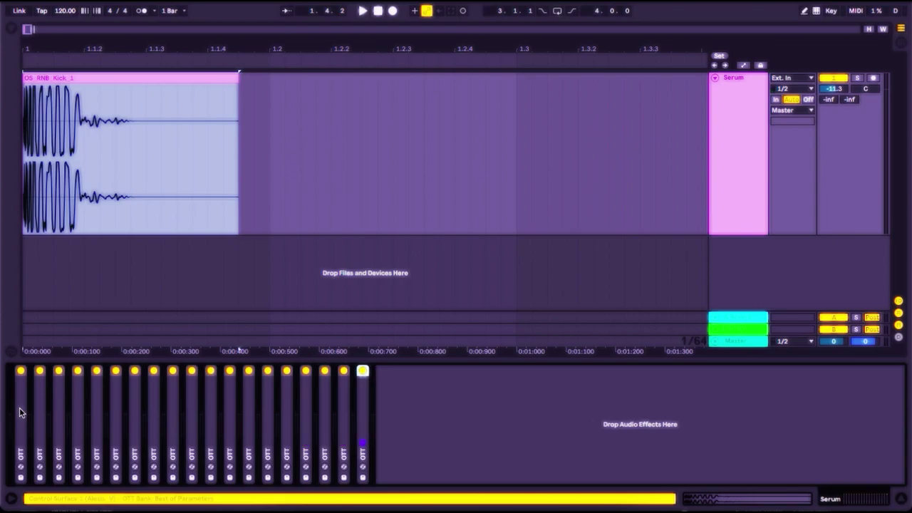
# - Extend the Serum track's effect chain by repeatedly duplicating the last OTT device
pyautogui.hotkey('ctrl', 'd')
pyautogui.hotkey('ctrl', 'd')
pyautogui.hotkey('ctrl', 'd')
pyautogui.hotkey('ctrl', 'd')
pyautogui.hotkey('ctrl', 'd')
pyautogui.hotkey('ctrl', 'd')
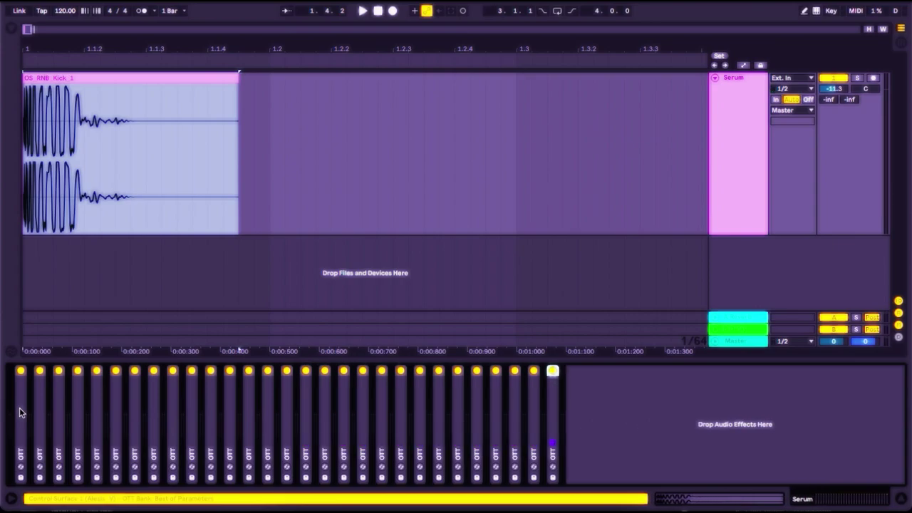
pyautogui.hotkey('ctrl', 'd')
pyautogui.hotkey('ctrl', 'd')
pyautogui.hotkey('ctrl', 'd')
# - Play the OS_RNB_Kick_1 clip through the stacked OTT chain to hear its tail
pyautogui.click(122, 79)
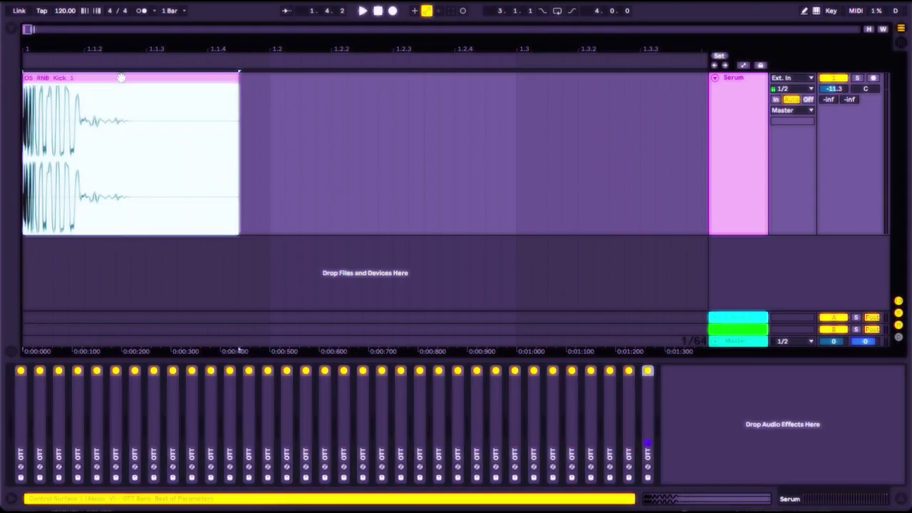
pyautogui.press('space')
pyautogui.scroll(-3, 288, 181)
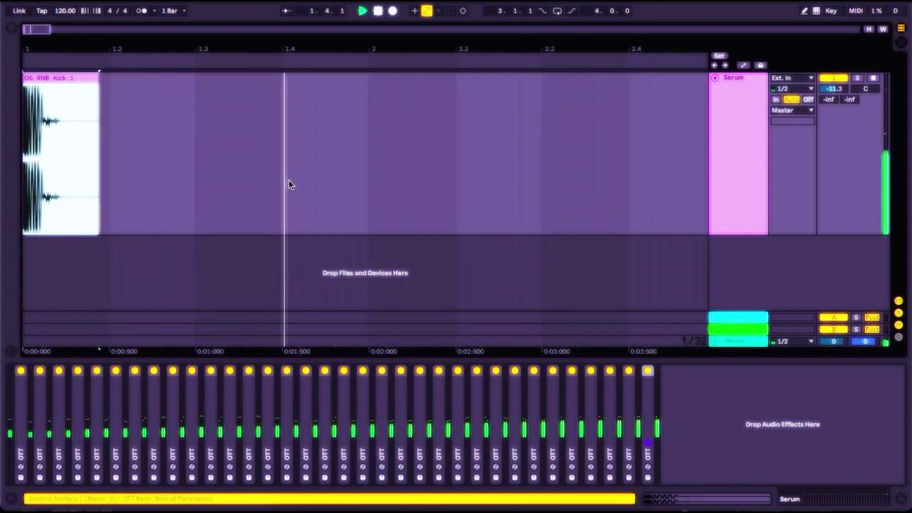
pyautogui.press('space')
pyautogui.rightClick(739, 156)
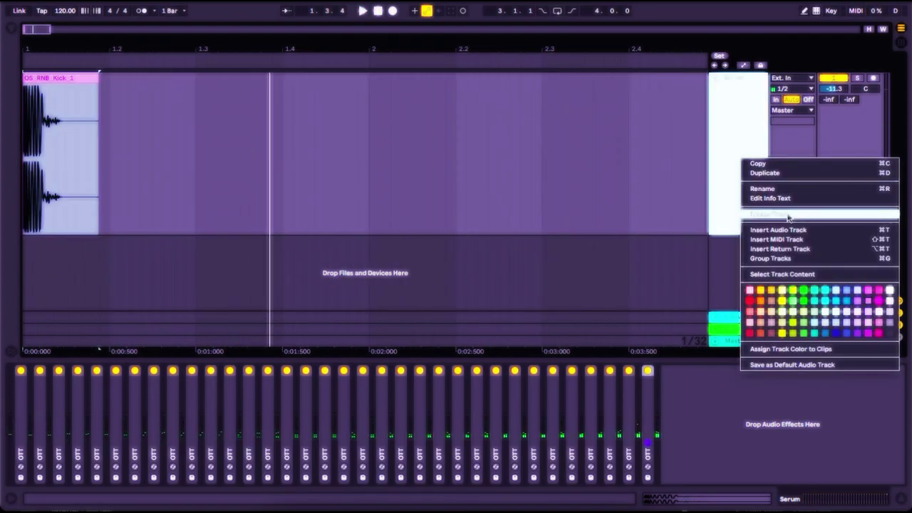
pyautogui.click(790, 216)
pyautogui.rightClick(750, 157)
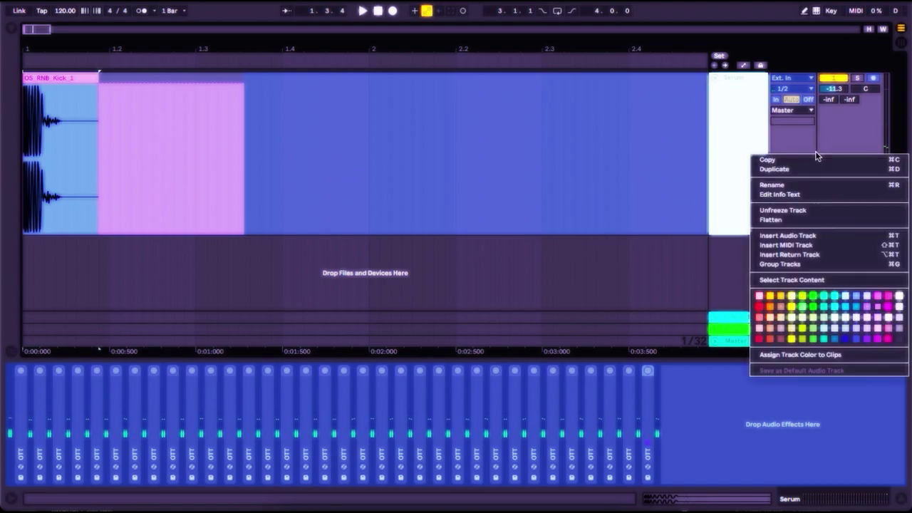
pyautogui.click(790, 211)
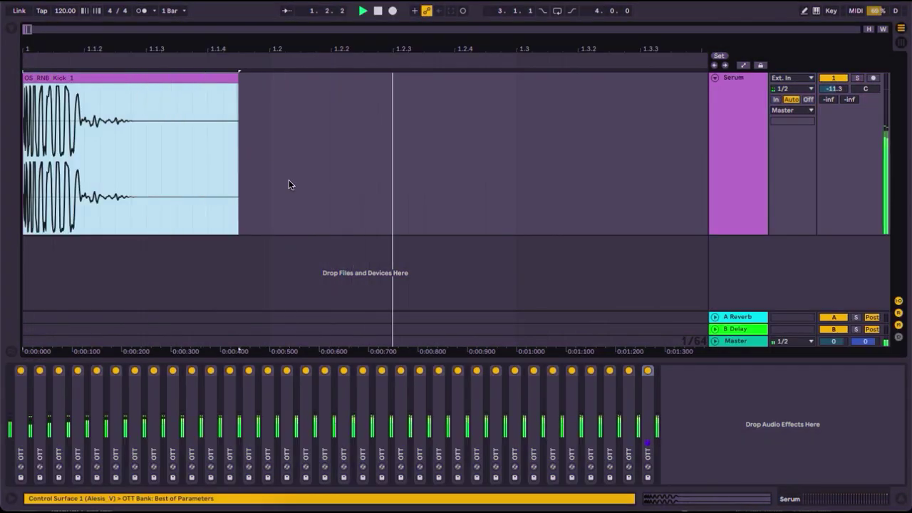
# - Freeze the Serum track with its OTT chain and flatten it to audio
pyautogui.click(740, 160)
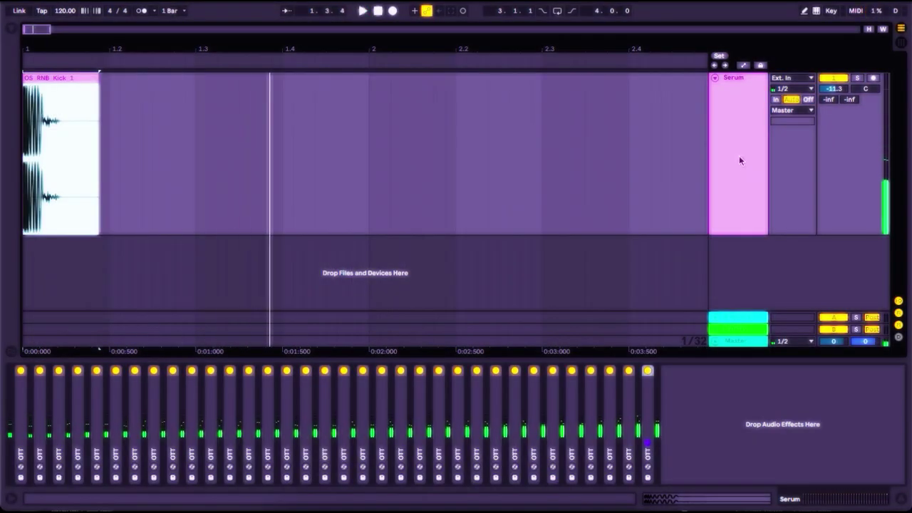
pyautogui.rightClick(739, 159)
pyautogui.click(790, 215)
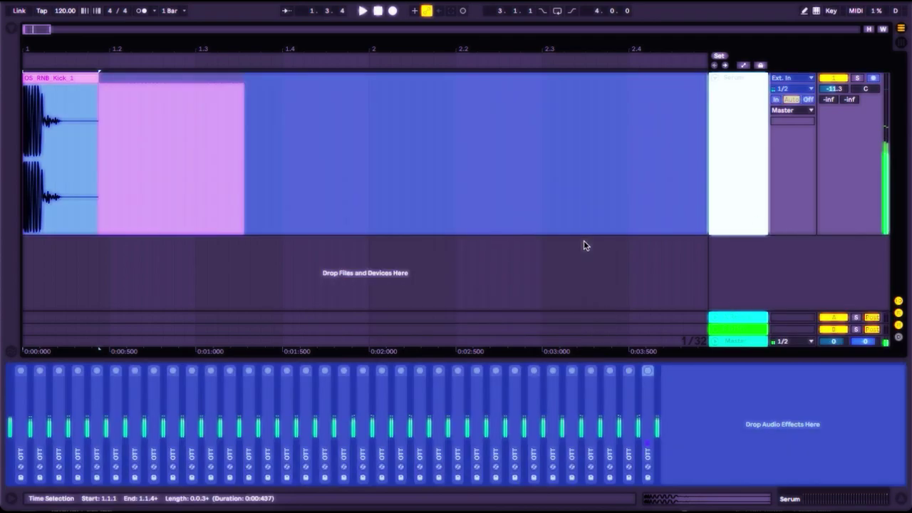
pyautogui.rightClick(751, 156)
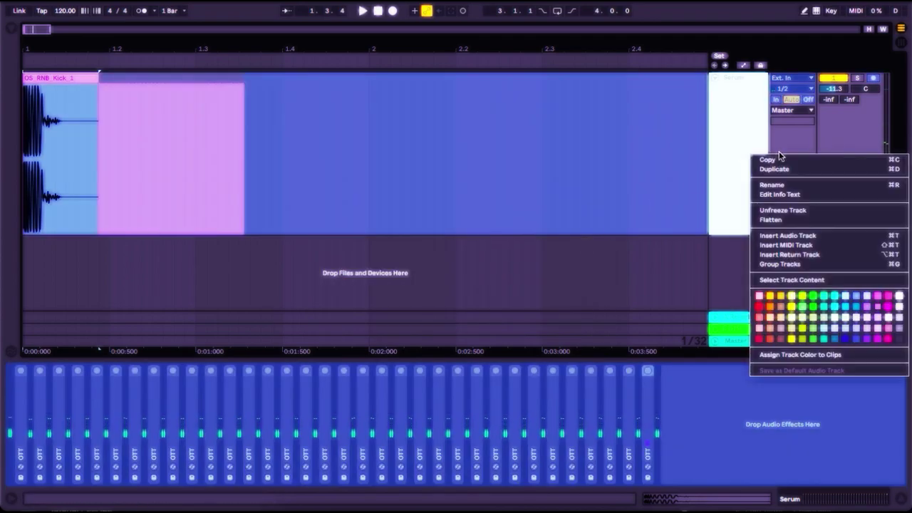
pyautogui.click(832, 222)
# - Extend the end of the flattened OS_RNB_Kick_1 clip to 1.3.4 and play it back
pyautogui.moveTo(95, 76); pyautogui.dragTo(281, 85)
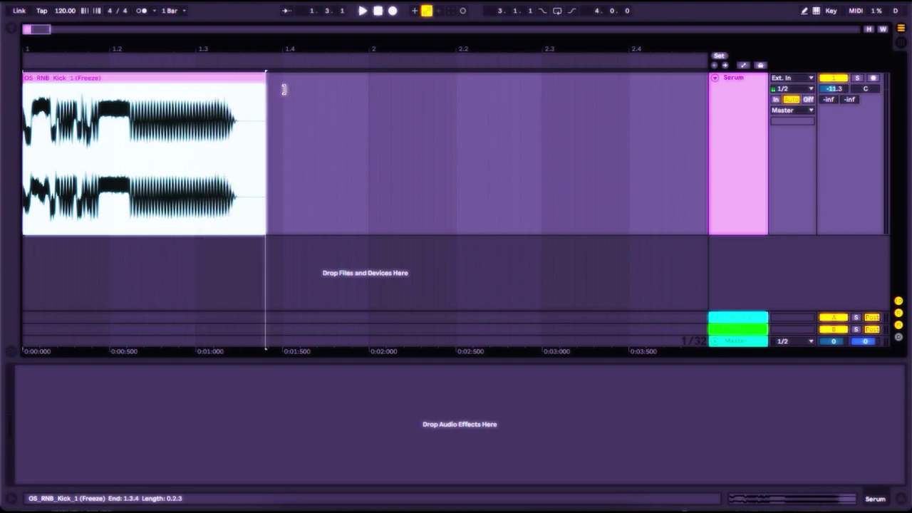
pyautogui.press('space')
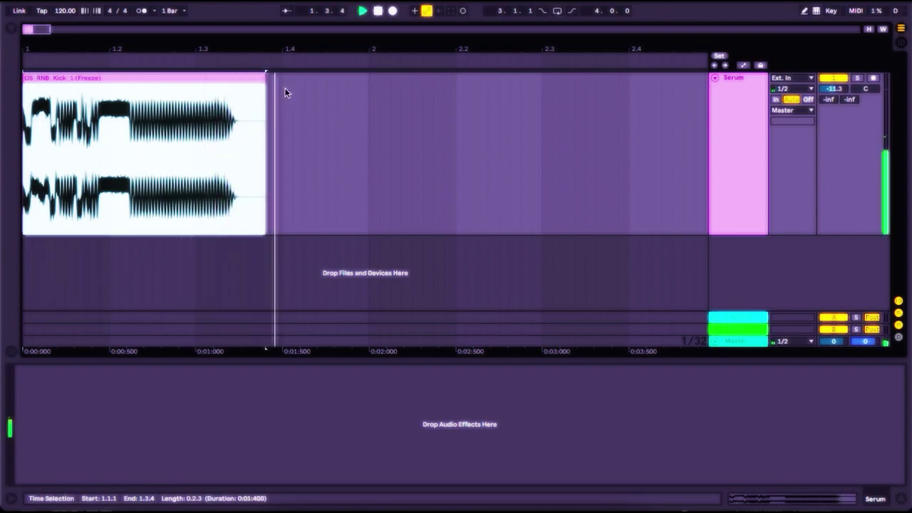
pyautogui.press('space')
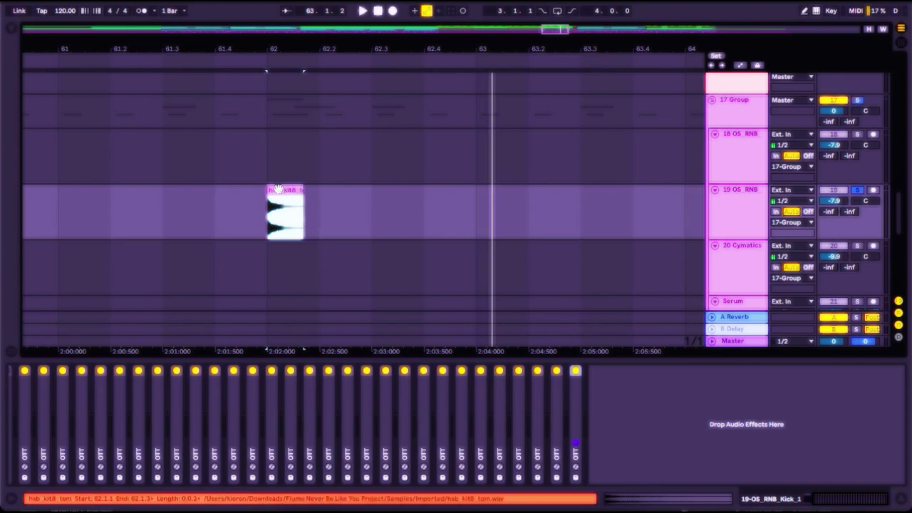
# - Audition the hsb_kit8_tom clip at bar 62 on track 19 through its OTT chain
pyautogui.press('space')
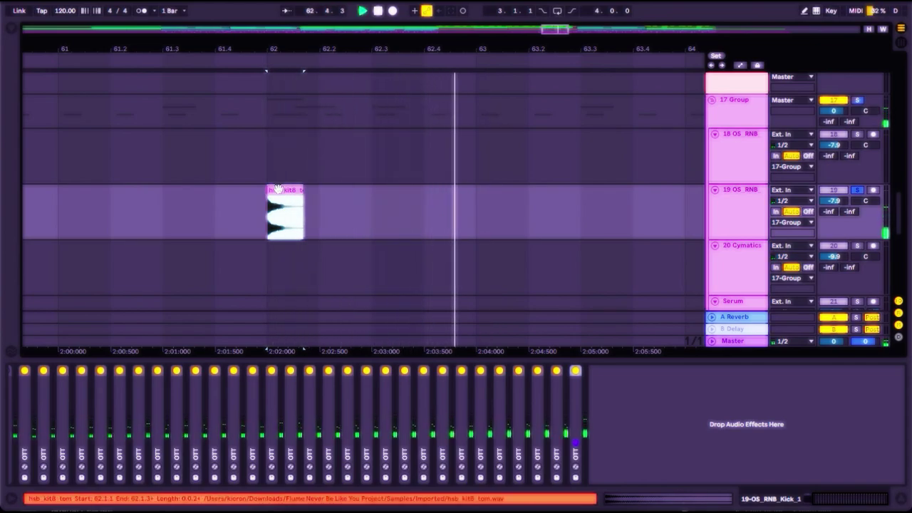
pyautogui.press('space')
pyautogui.press('space')
pyautogui.scroll(5, 278, 188)
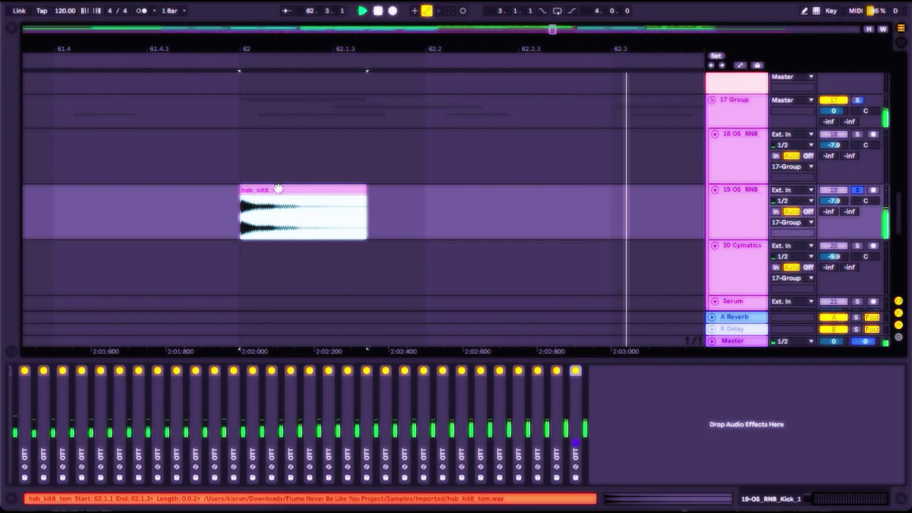
pyautogui.scroll(-5, 278, 189)
pyautogui.press('space')
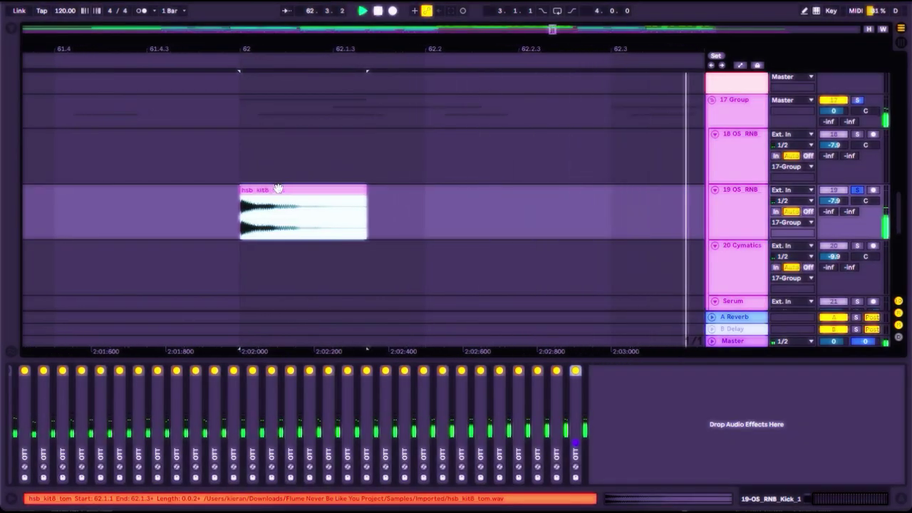
pyautogui.scroll(-3, 278, 189)
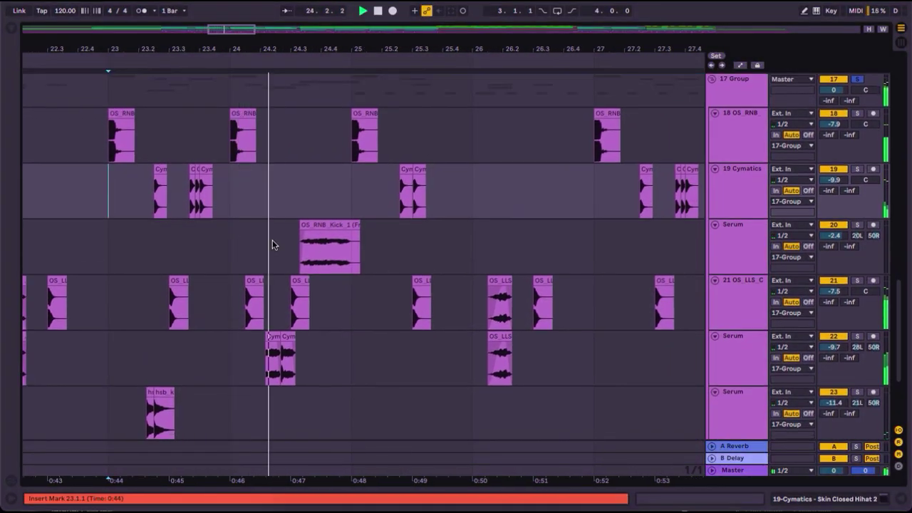
# - Play the drum arrangement from bars 31 and 39 to hear the frozen OTT fills on Serum track 20
pyautogui.click(320, 257)
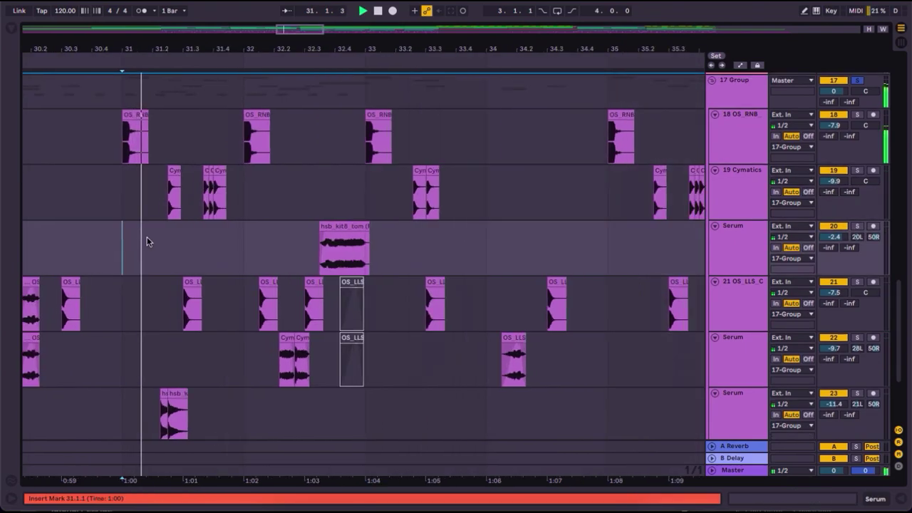
pyautogui.scroll(3, 147, 240)
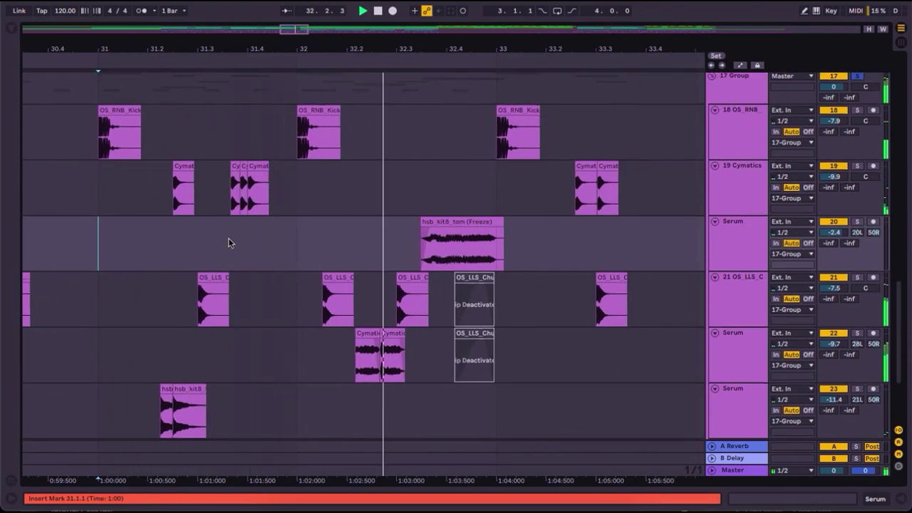
pyautogui.click(182, 236)
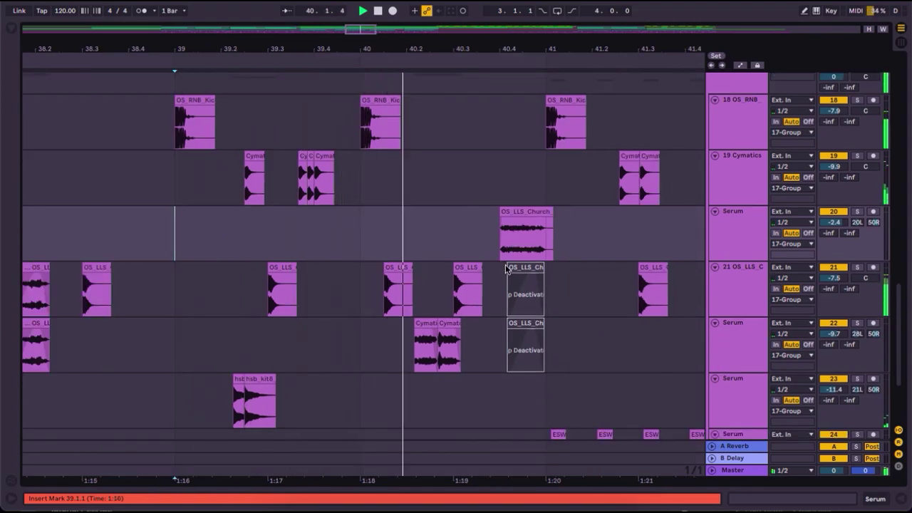
# - Play the arrangement from 62.3.1 and examine the frozen kick and church fills on track 20 through bar 73
pyautogui.click(209, 266)
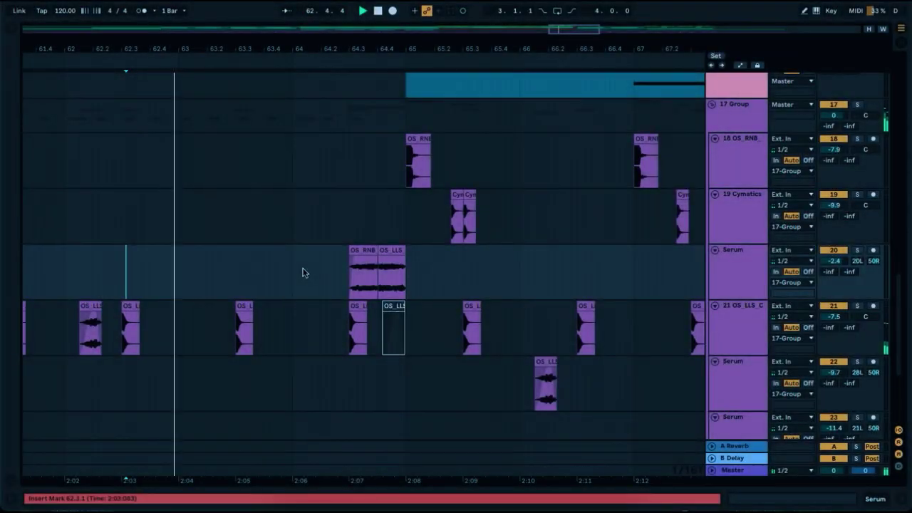
pyautogui.hscroll(1, 303, 268)
pyautogui.scroll(-1, 303, 268)
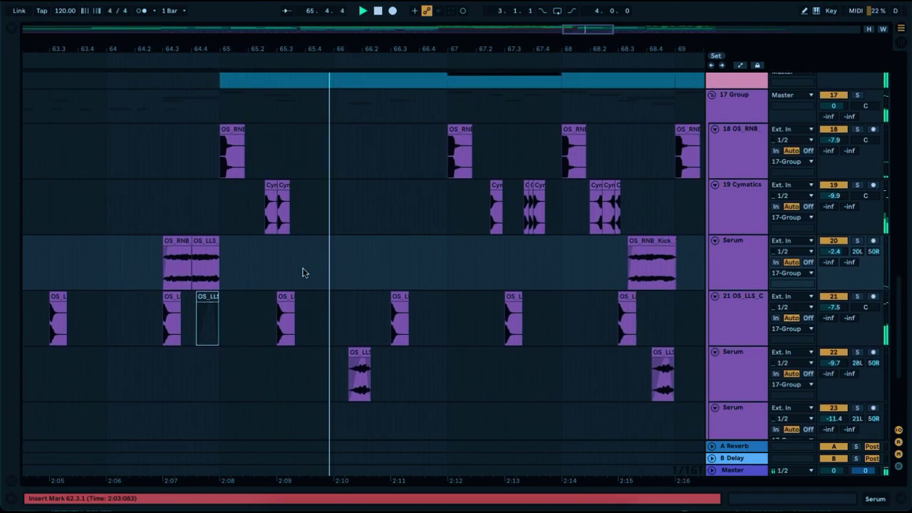
pyautogui.scroll(3, 576, 255)
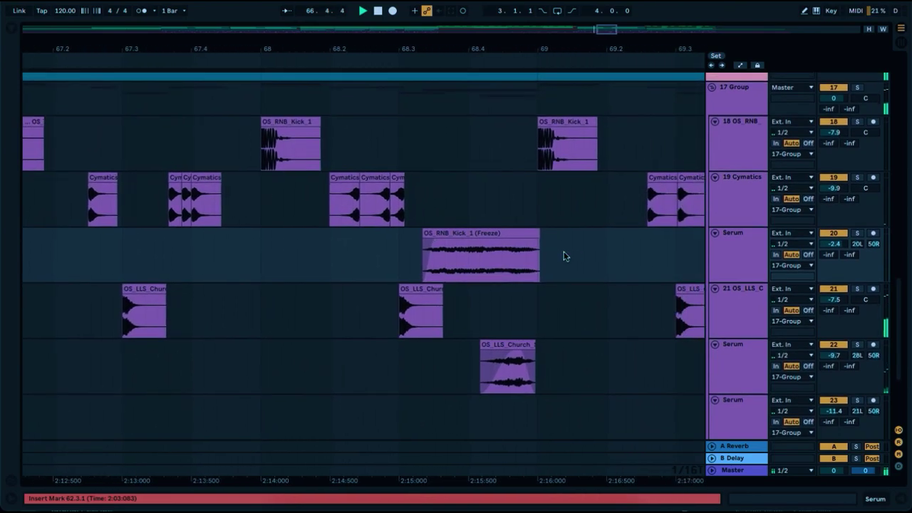
pyautogui.click(542, 261)
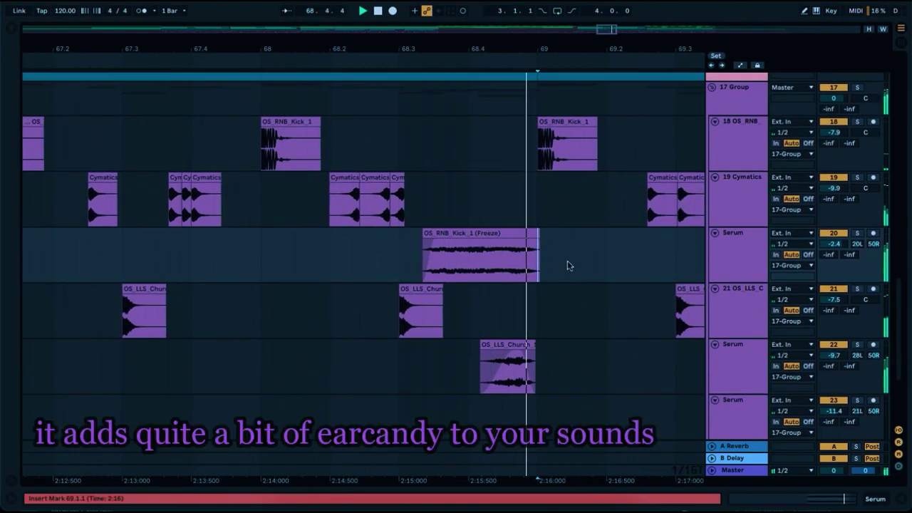
pyautogui.scroll(-5, 568, 266)
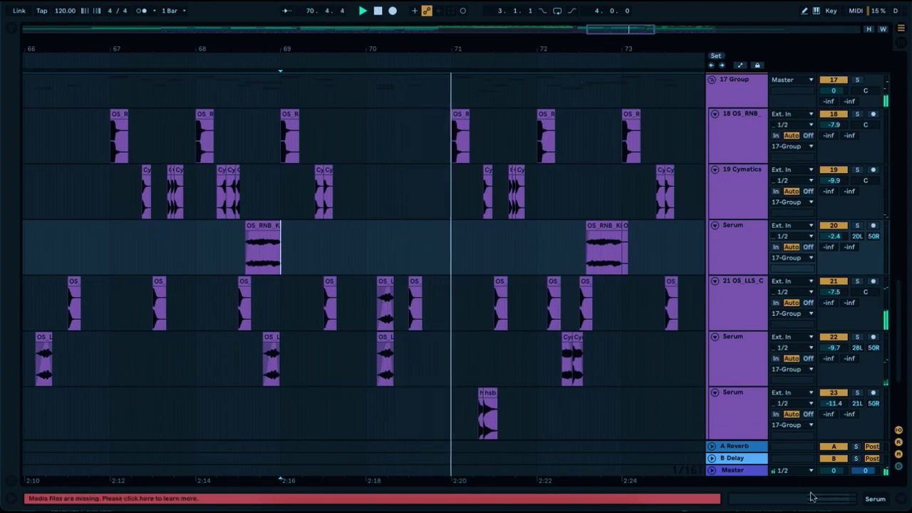
pyautogui.scroll(5, 590, 302)
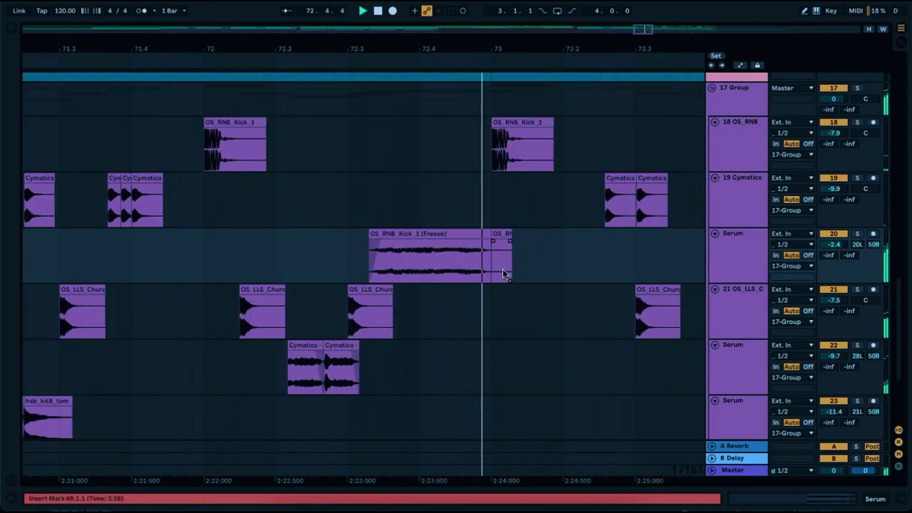
pyautogui.scroll(-4, 636, 345)
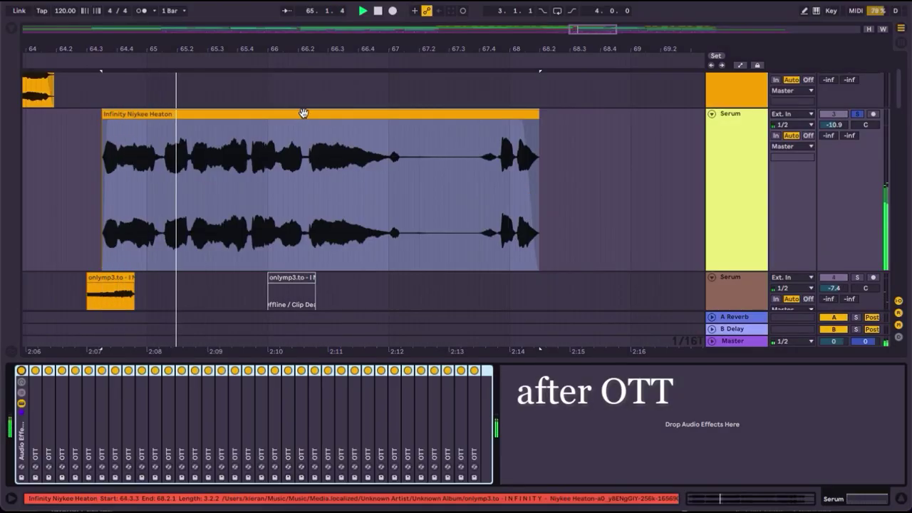
# - Solo Serum track 3 with the frozen vocal clip at 64.3.1 and play the clip
pyautogui.click(303, 113)
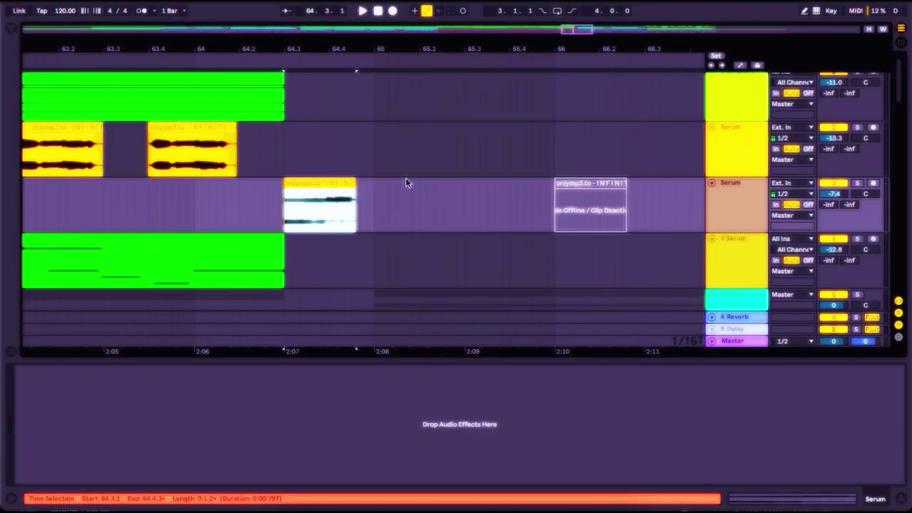
pyautogui.click(858, 183)
pyautogui.press('space')
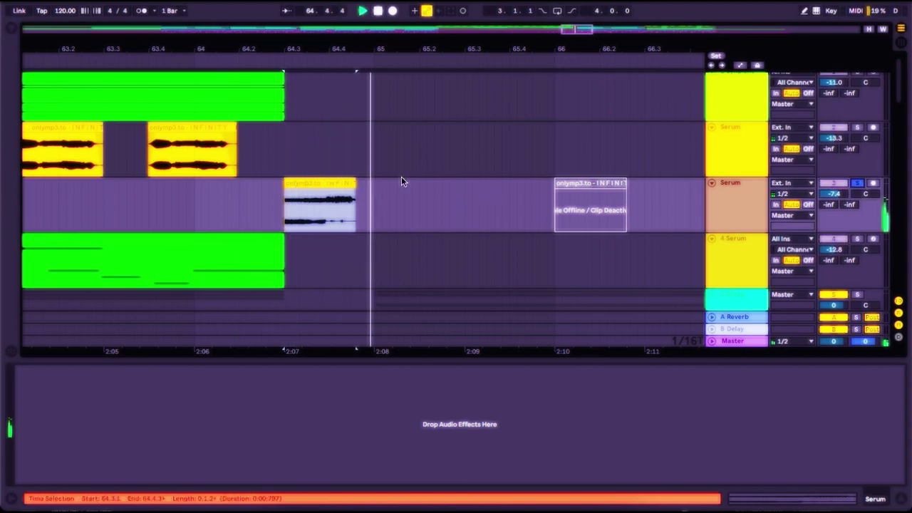
# - Play the vocal section with the other tracks from bar 64, and select the deactivated vocal clip at bar 66
pyautogui.click(200, 208)
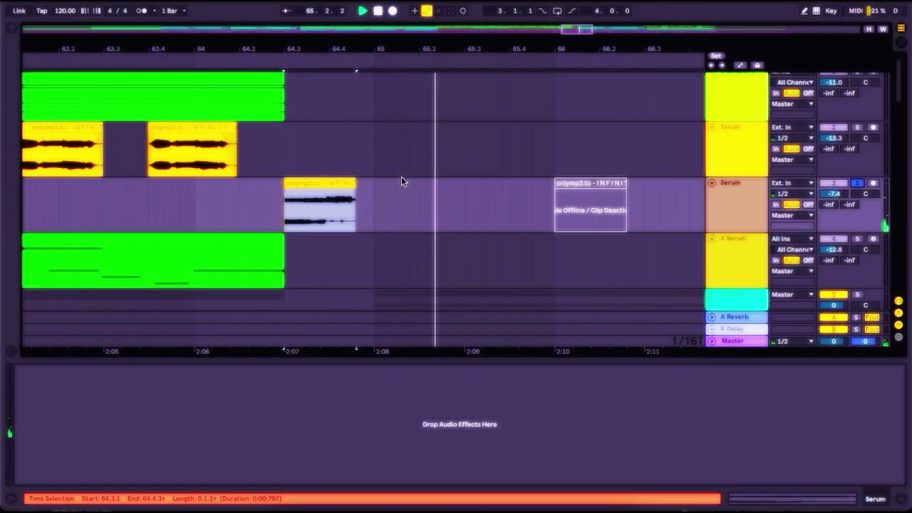
pyautogui.click(200, 211)
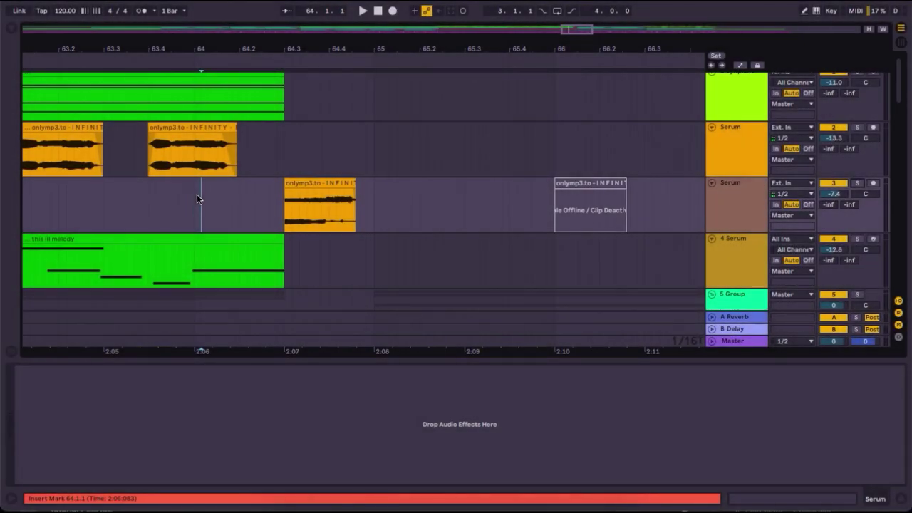
pyautogui.click(197, 193)
pyautogui.press('space')
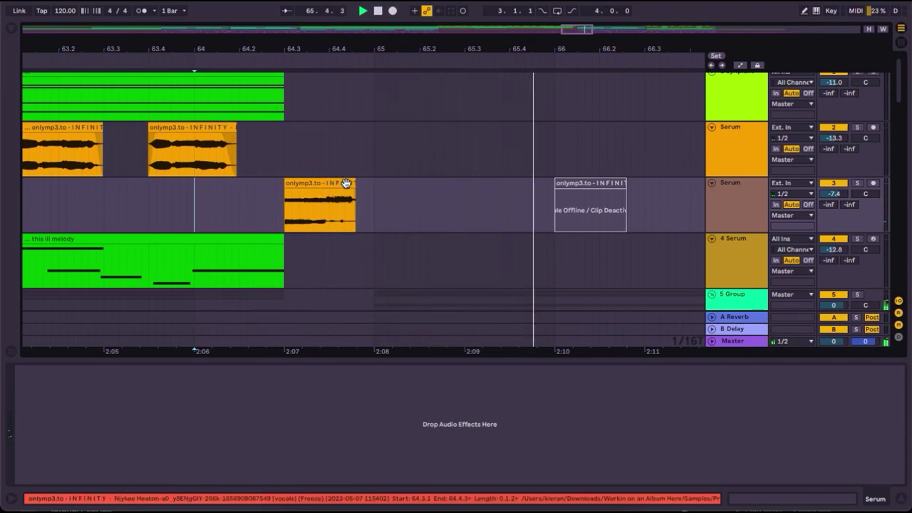
pyautogui.click(577, 181)
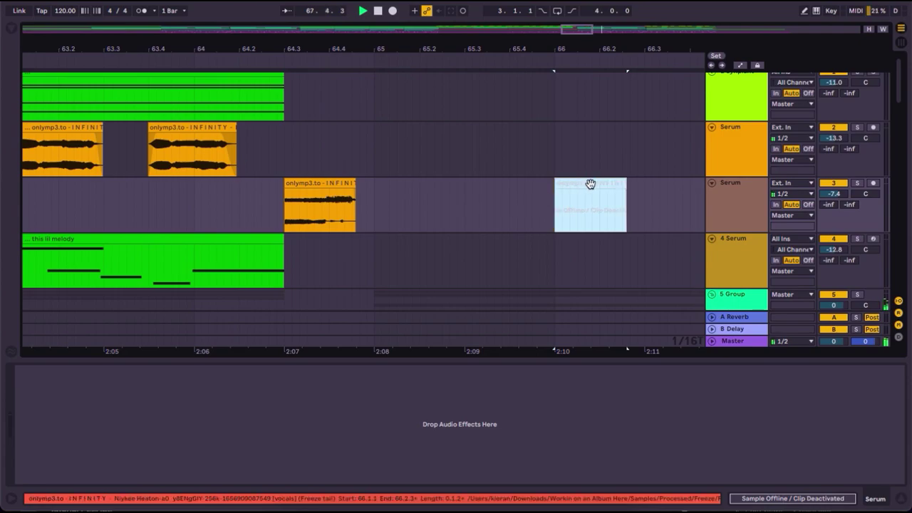
pyautogui.click(489, 204)
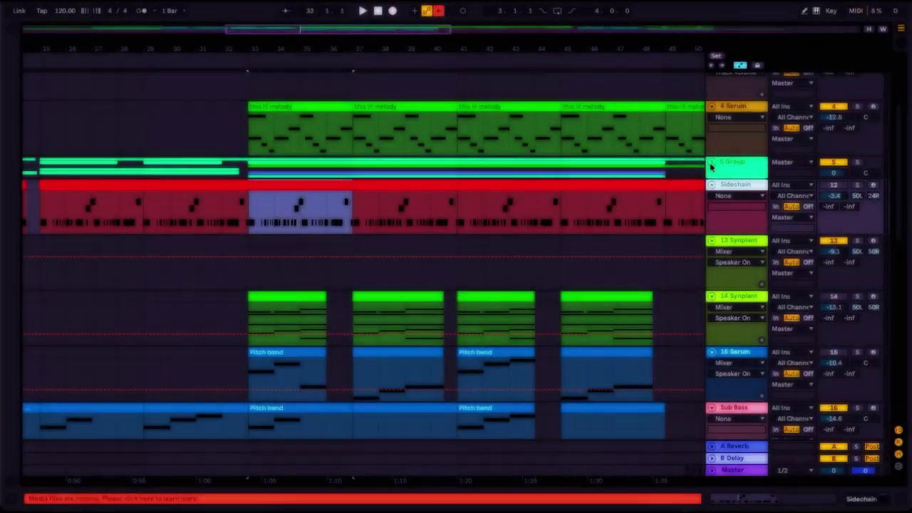
# - Unfold the 5 Group track to view its member tracks, and show the group's device chain
pyautogui.click(712, 164)
pyautogui.moveTo(312, 307); pyautogui.dragTo(390, 205)
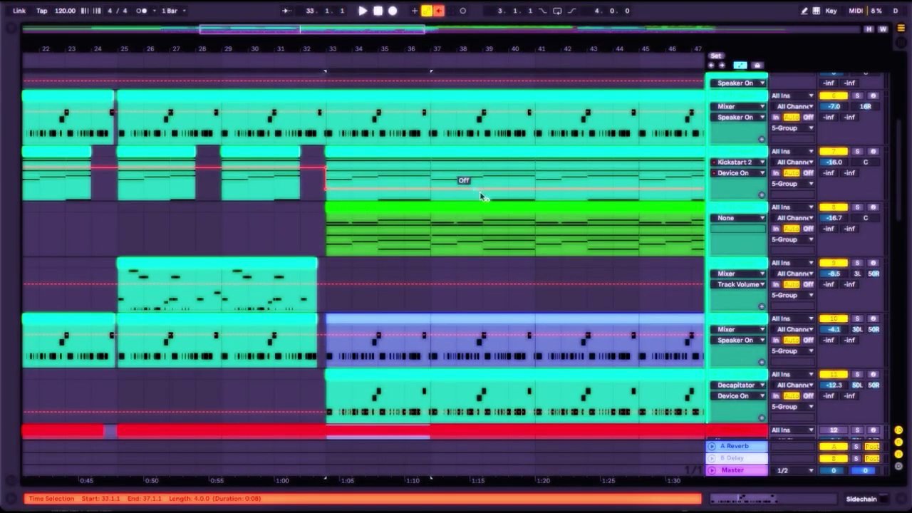
pyautogui.hscroll(1, 479, 191)
pyautogui.scroll(1, 480, 192)
pyautogui.doubleClick(727, 83)
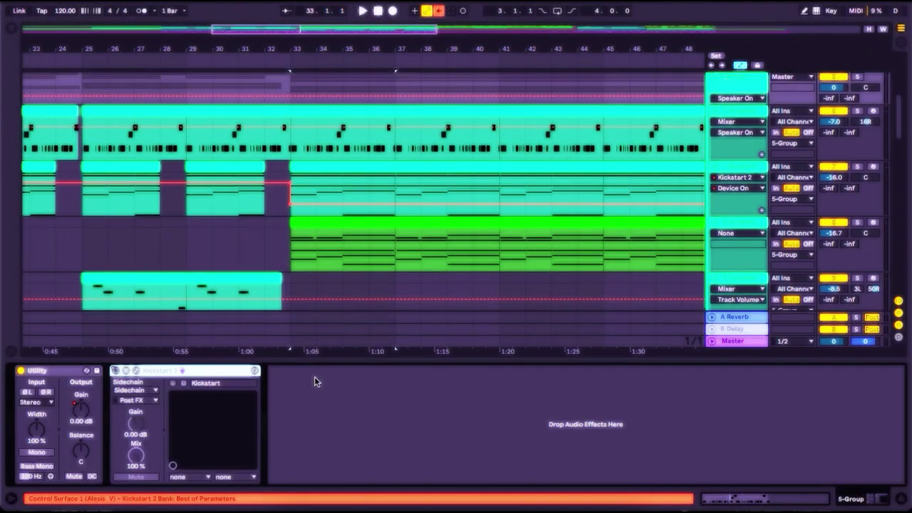
# - Solo track 8 Synplant, play it from bar 33 and open the "this lil melody" clip
pyautogui.hotkey('ctrl', 'alt', 'l')
pyautogui.click(357, 221)
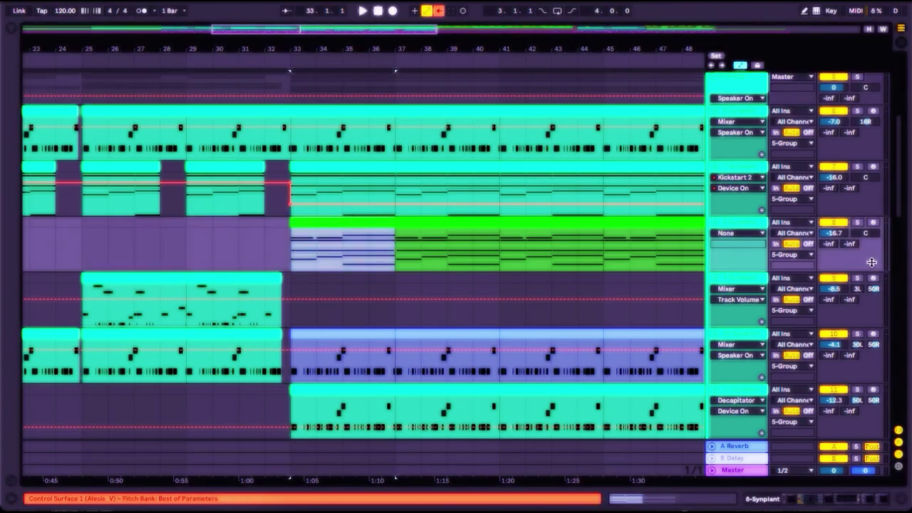
pyautogui.click(858, 222)
pyautogui.press('space')
pyautogui.scroll(1, 372, 235)
pyautogui.doubleClick(348, 221)
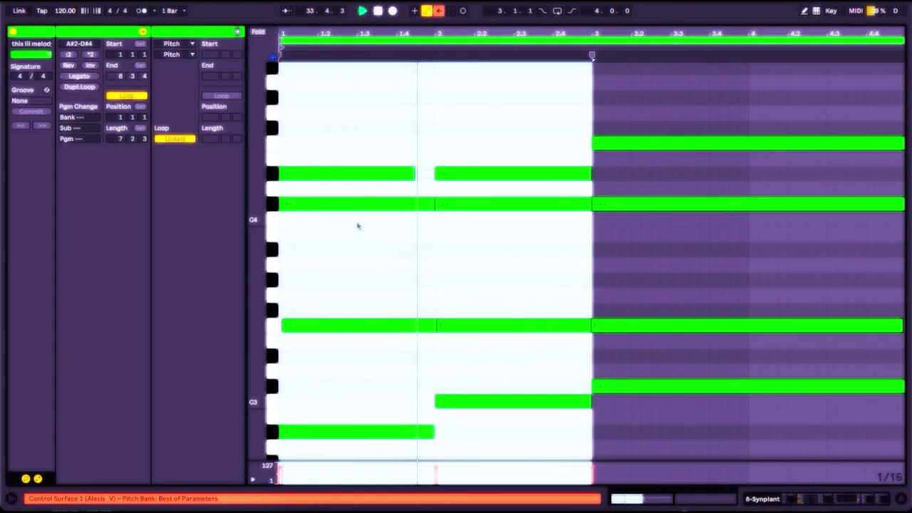
# - Examine the melody clip's chord notes, folding the piano roll to the used keys and unfolding it again
pyautogui.scroll(-1, 638, 255)
pyautogui.click(638, 255)
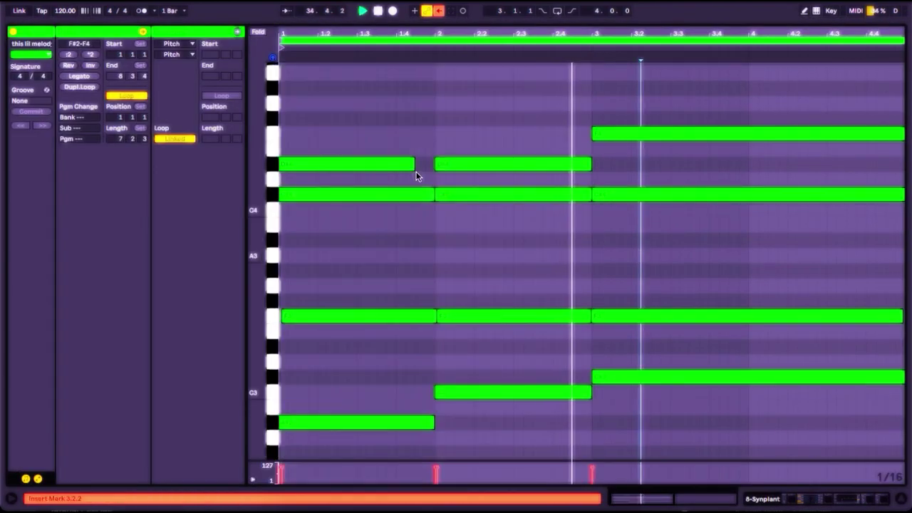
pyautogui.click(259, 33)
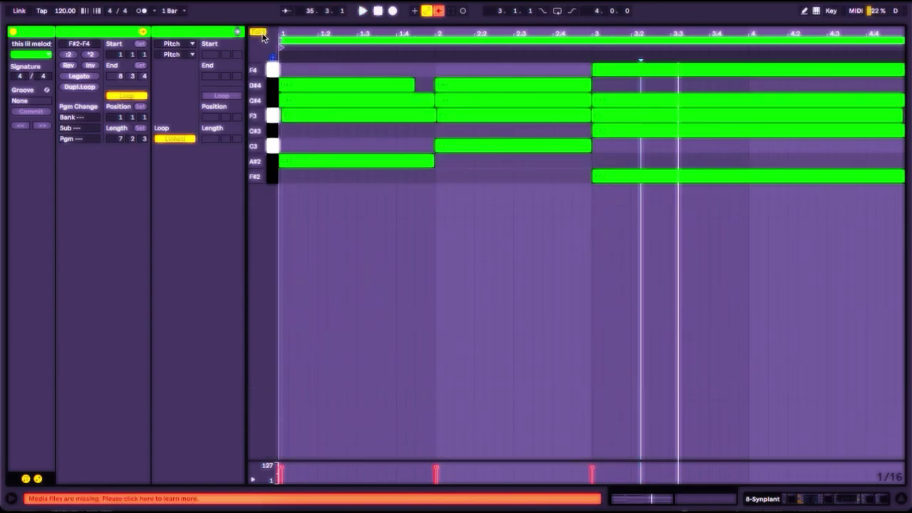
pyautogui.click(261, 33)
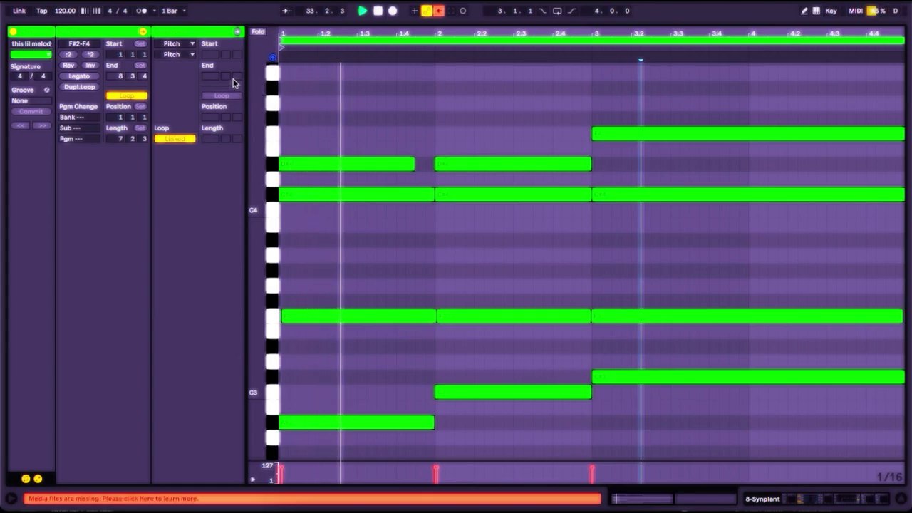
pyautogui.click(143, 32)
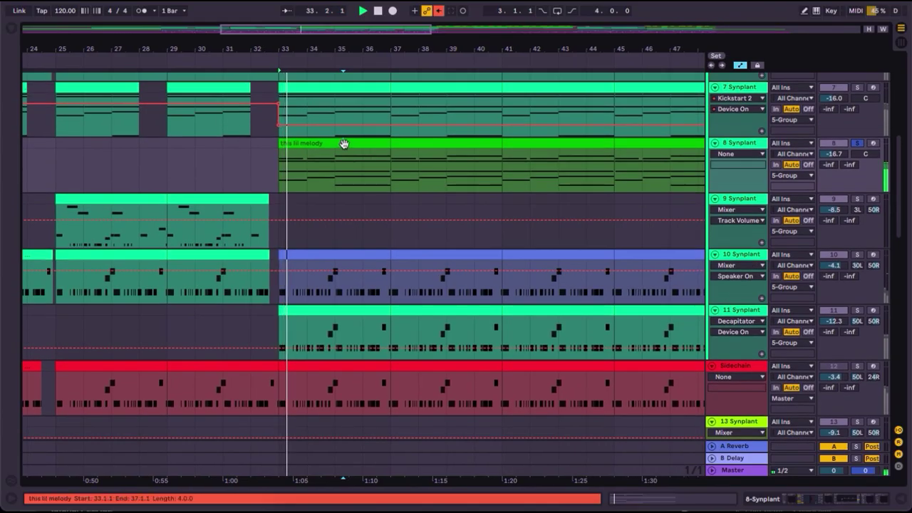
# - Reopen the "this lil melody" clip, view its notes during playback, and stop and close the clip view
pyautogui.doubleClick(343, 144)
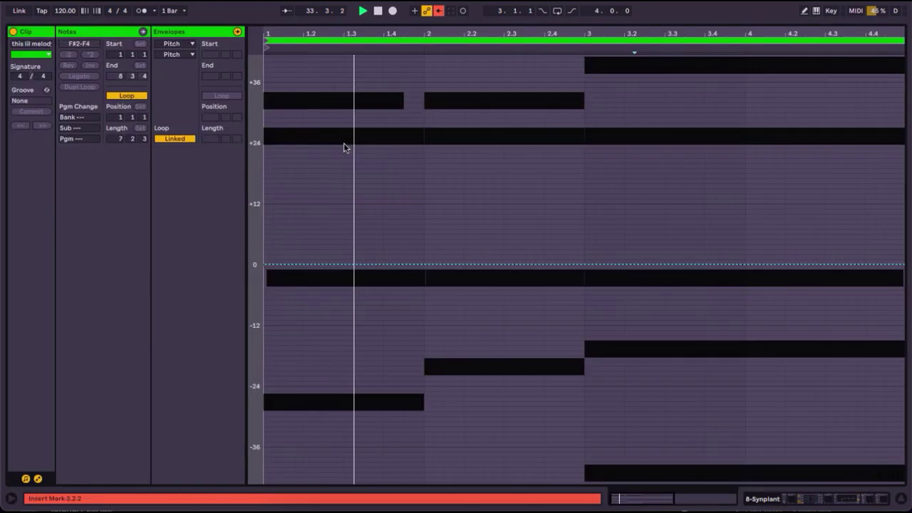
pyautogui.click(144, 30)
pyautogui.scroll(-2, 378, 200)
pyautogui.scroll(1, 389, 207)
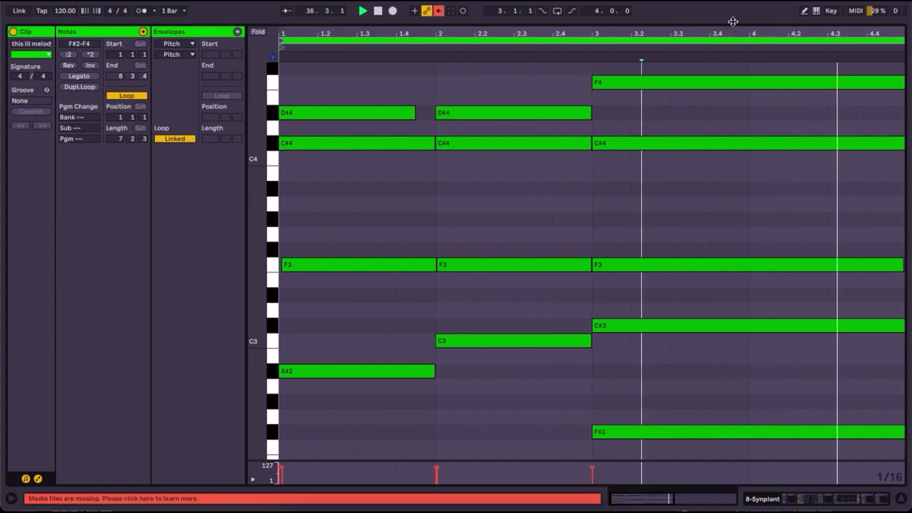
pyautogui.press('space')
pyautogui.press('super+alt+l')
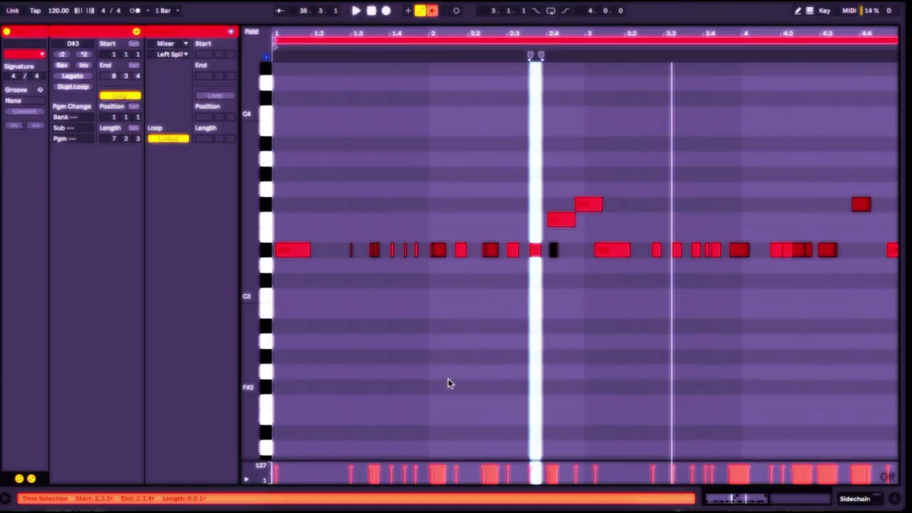
# - Play the Sidechain track's rhythm clip from its start, select its bars 33 to 37 clip and view the track's devices
pyautogui.click(480, 373)
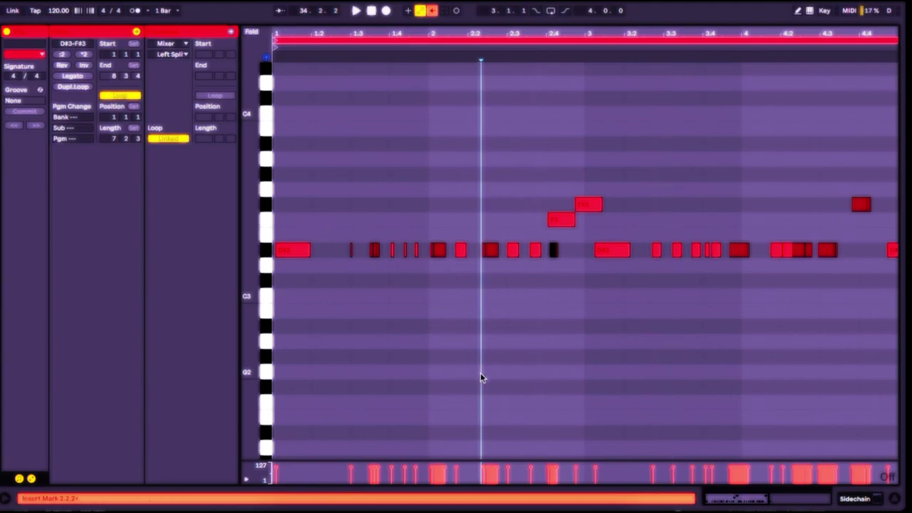
pyautogui.click(276, 321)
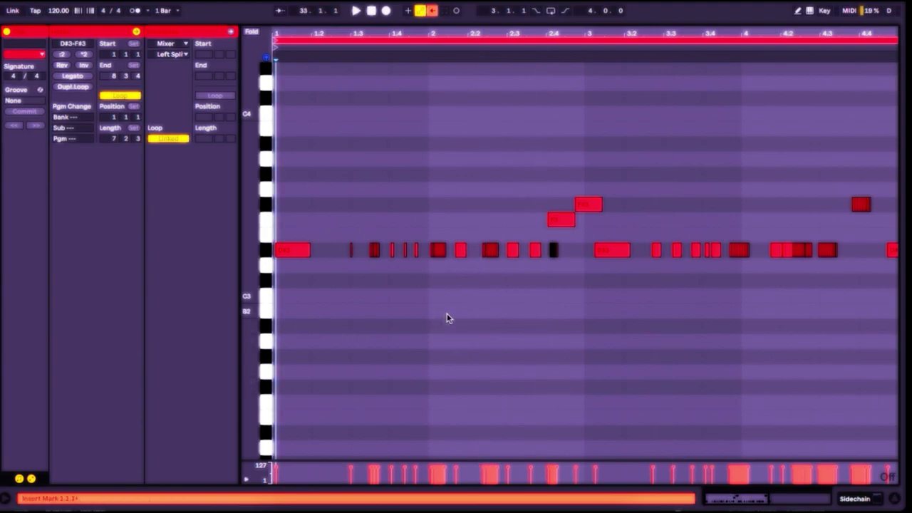
pyautogui.press('space')
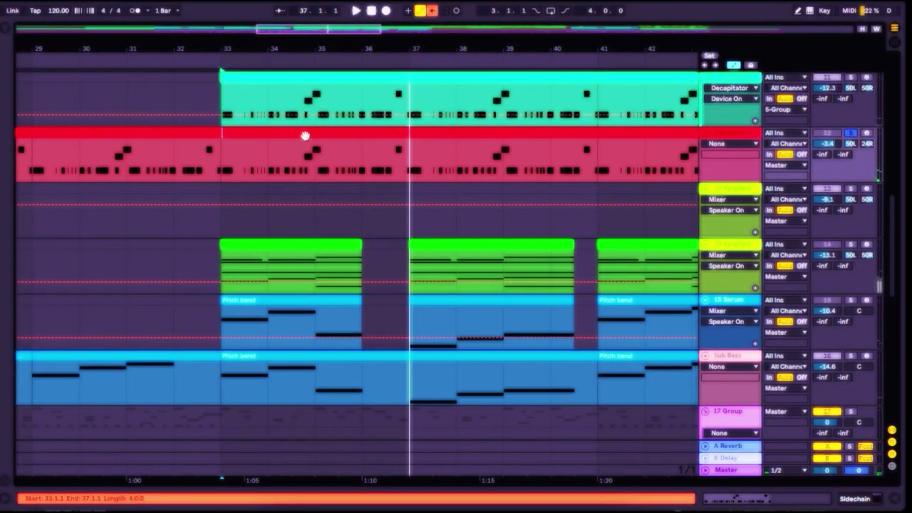
pyautogui.click(305, 136)
pyautogui.scroll(2, 686, 210)
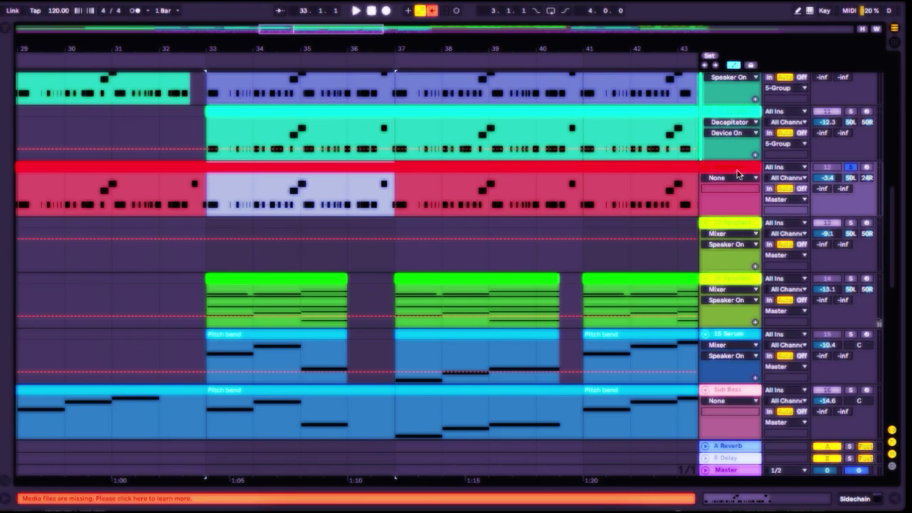
pyautogui.doubleClick(738, 173)
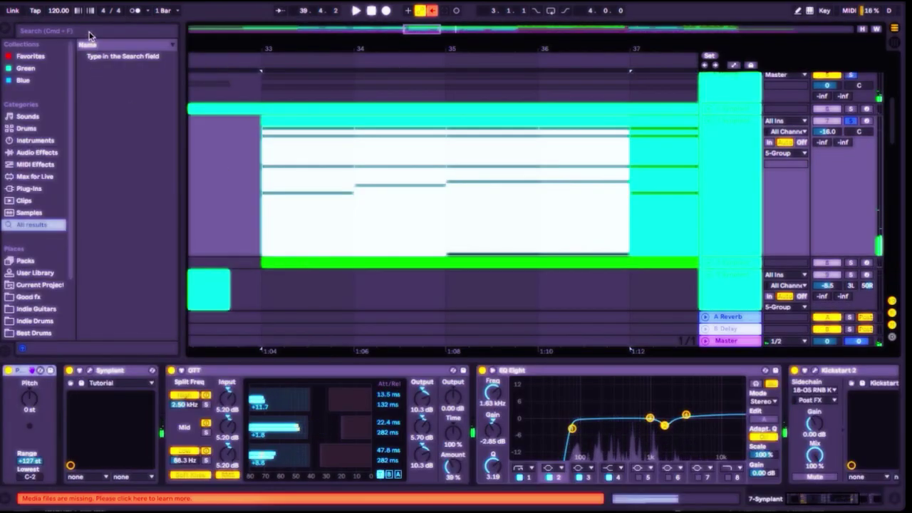
pyautogui.click(89, 32)
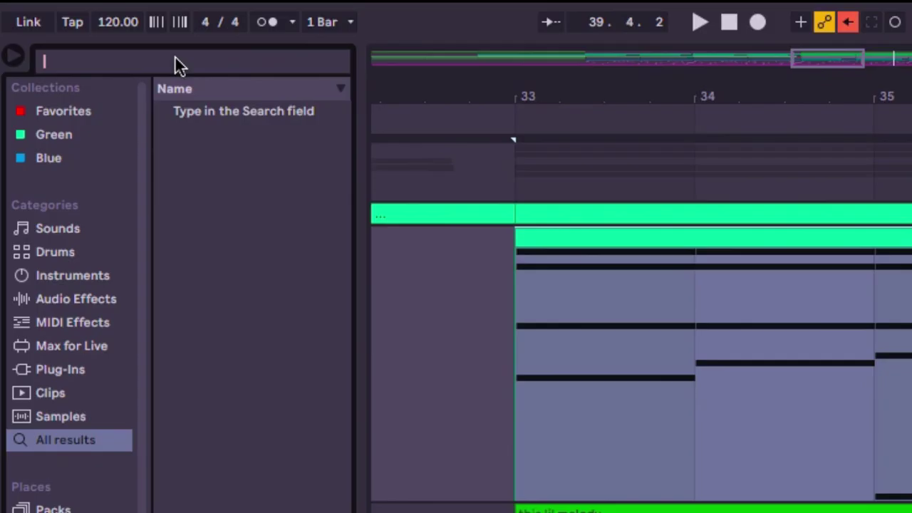
pyautogui.write('gate')
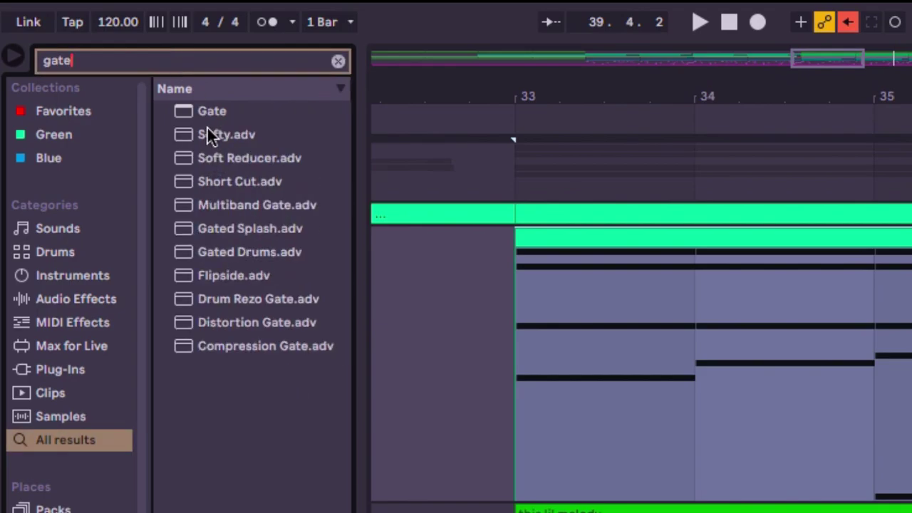
pyautogui.click(199, 112)
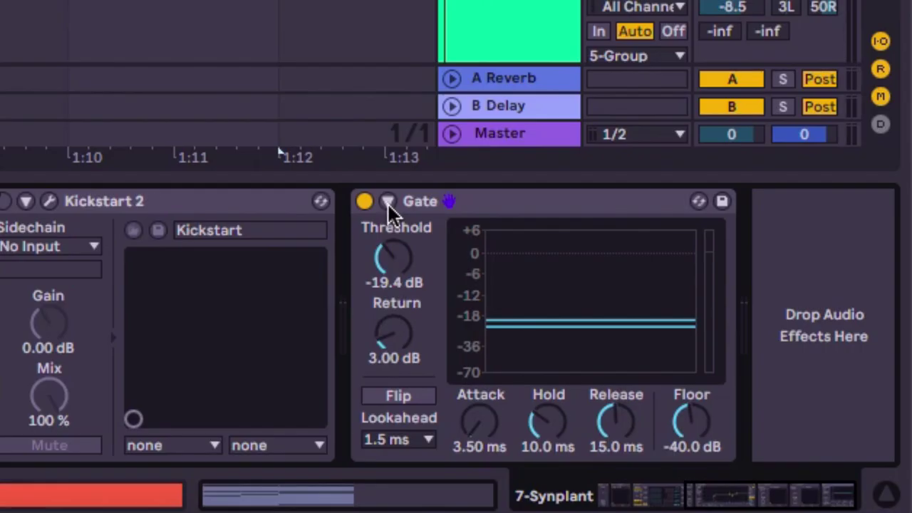
# - Sidechain the Gate from the Sidechain track, with threshold -22.7 dB, return 0 dB, hold 3.80 ms and release 0.99 ms
pyautogui.click(389, 202)
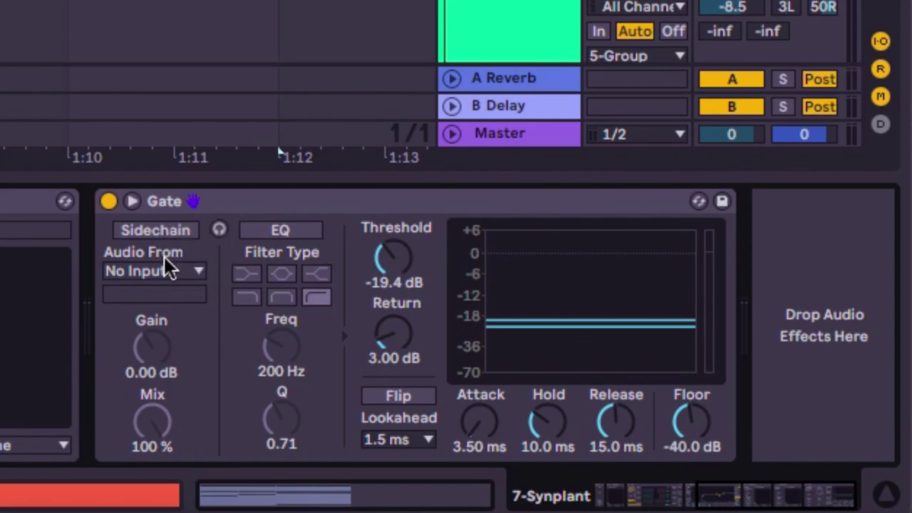
pyautogui.click(166, 234)
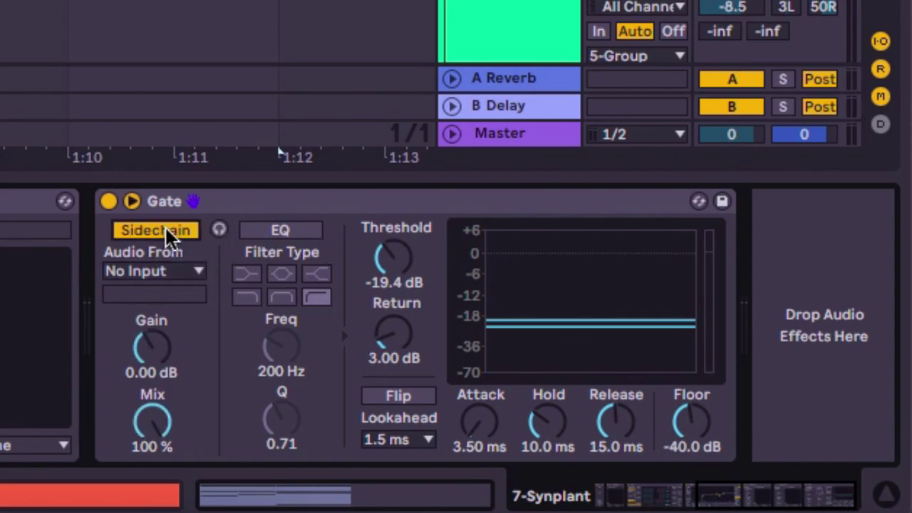
pyautogui.click(167, 269)
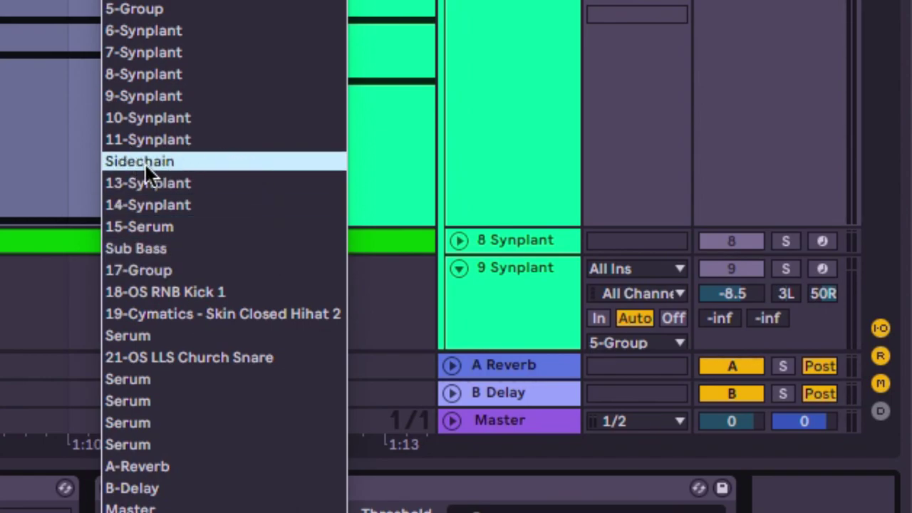
pyautogui.click(192, 164)
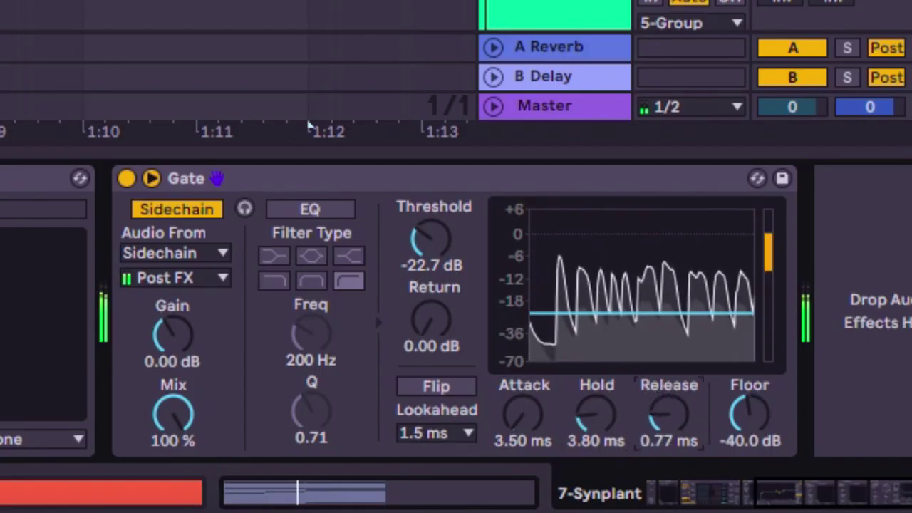
pyautogui.moveTo(659, 384)
pyautogui.mouseDown()
pyautogui.moveTo(659, 421)
pyautogui.moveTo(659, 384)
pyautogui.mouseUp()
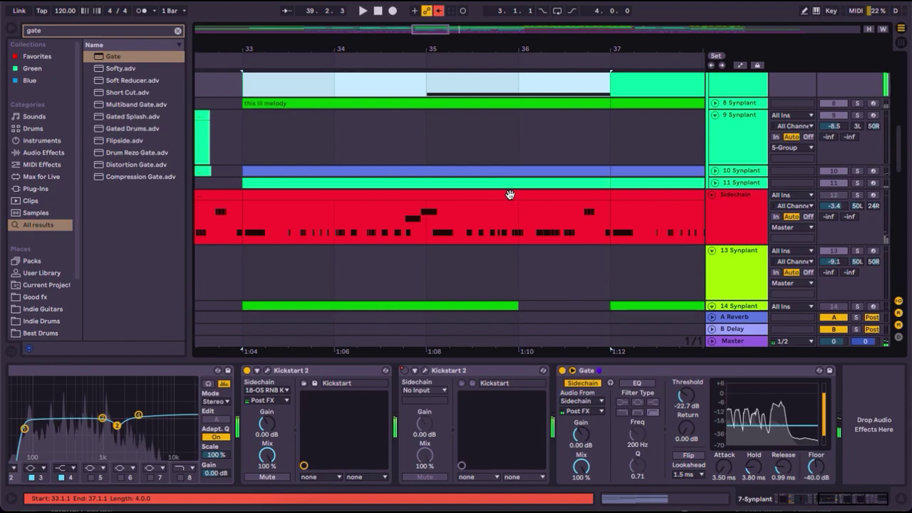
# - Open the Sidechain track's clip at bar 33 and play it while examining its rhythm notes up close
pyautogui.click(510, 195)
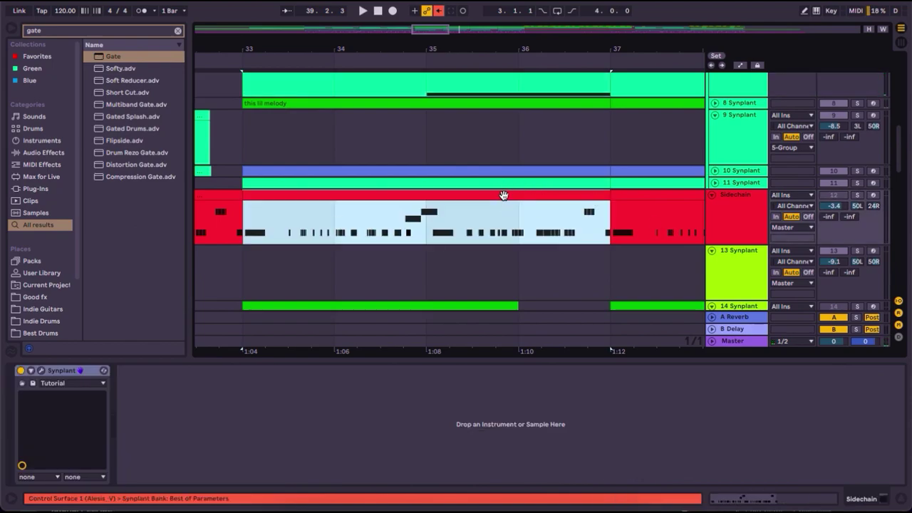
pyautogui.doubleClick(503, 195)
pyautogui.press('space')
pyautogui.scroll(4, 395, 198)
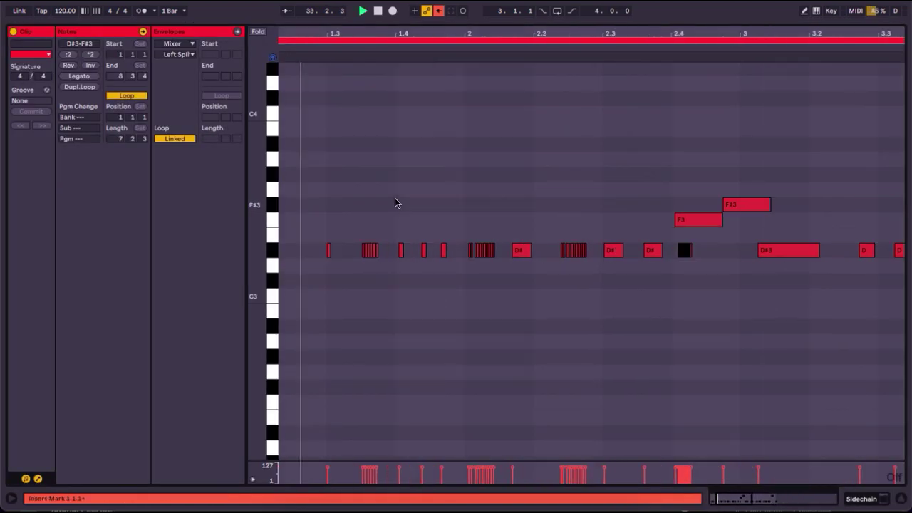
pyautogui.hscroll(2, 395, 198)
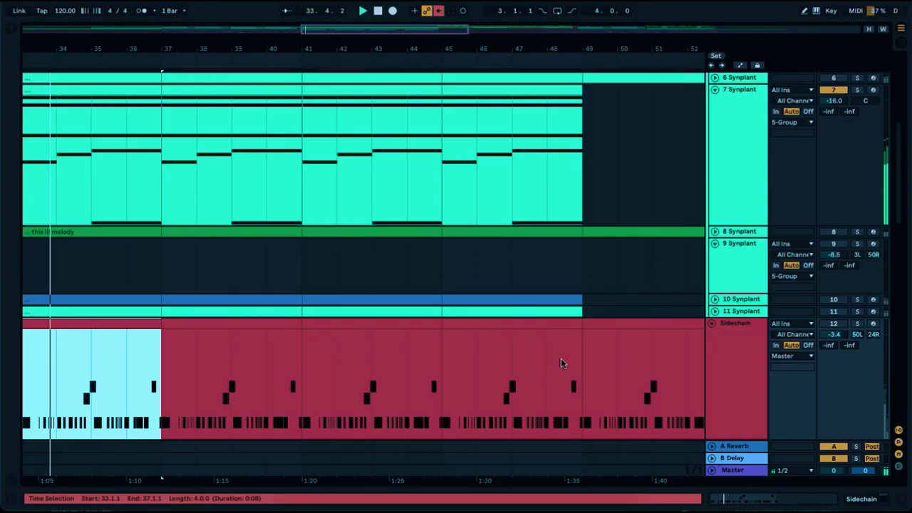
# - View the gated device chain of track 7 Synplant during playback, and play the 5 Group with its Gate from bar 33
pyautogui.scroll(1, 685, 154)
pyautogui.scroll(-1, 685, 154)
pyautogui.doubleClick(733, 154)
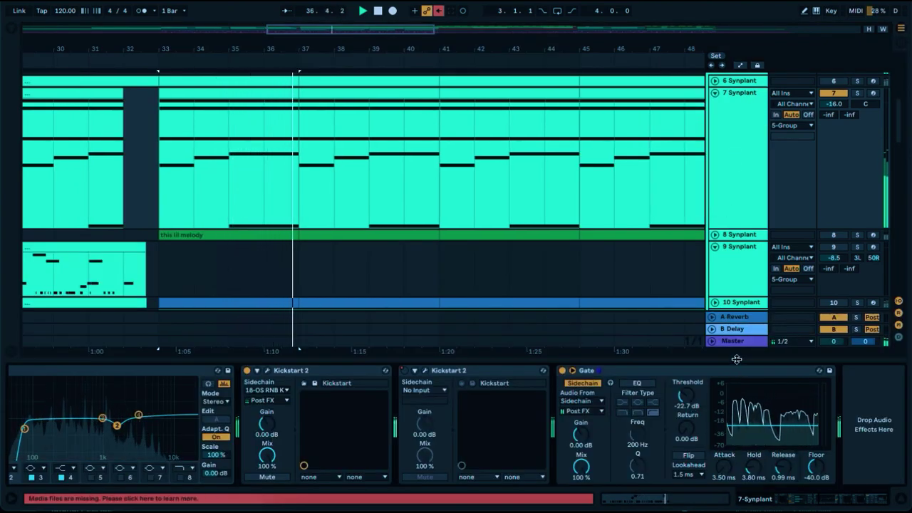
pyautogui.hotkey('ctrl', 'alt', 'l')
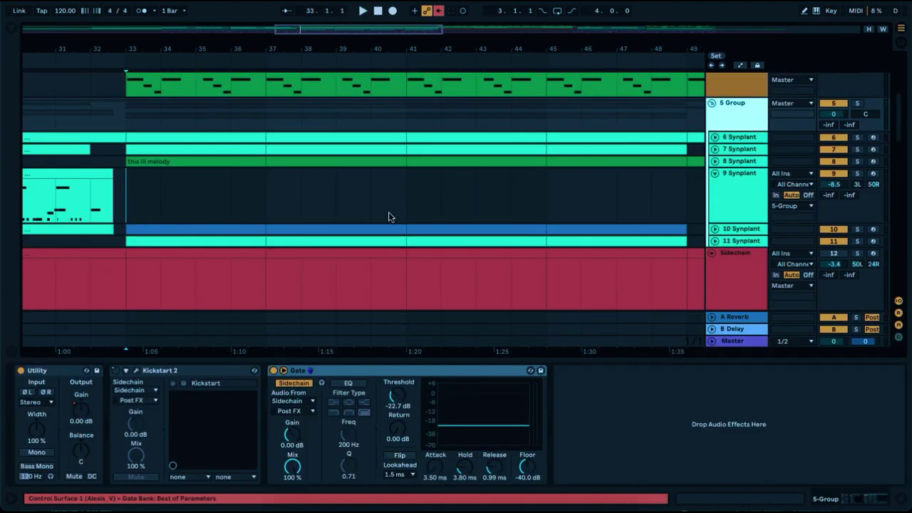
pyautogui.press('space')
pyautogui.scroll(-1, 389, 217)
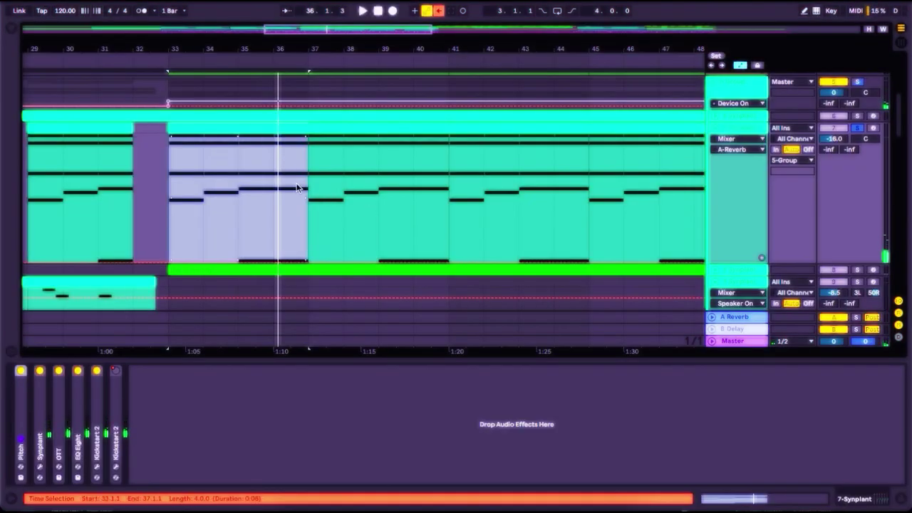
# - Play the soloed track 7 Synplant from bar 33 and place the insert marker at 35.1.1
pyautogui.scroll(-1, 298, 186)
pyautogui.hscroll(1, 298, 187)
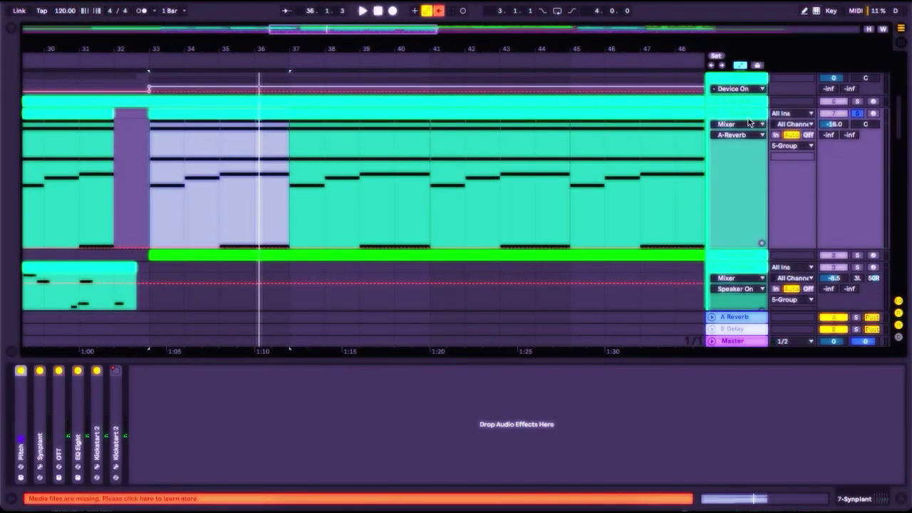
pyautogui.press('space')
pyautogui.click(227, 172)
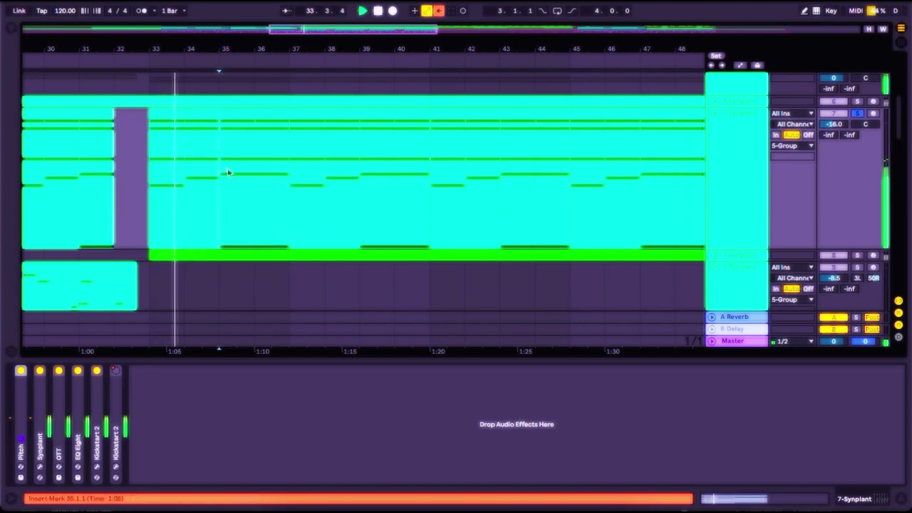
pyautogui.scroll(1, 228, 173)
pyautogui.hscroll(1, 229, 172)
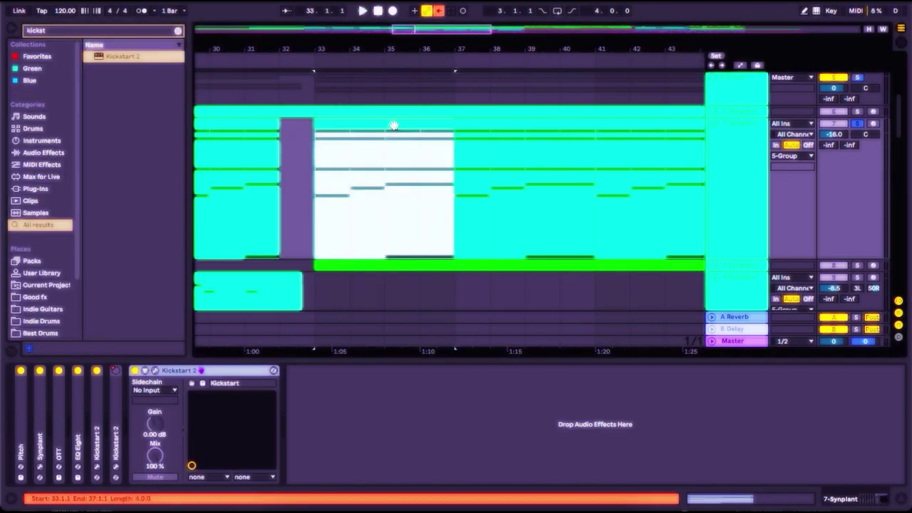
# - Open the last Kickstart 2 on track 7 Synplant, try the falling-curve shape with playback, and reopen the plug-in window
pyautogui.click(156, 372)
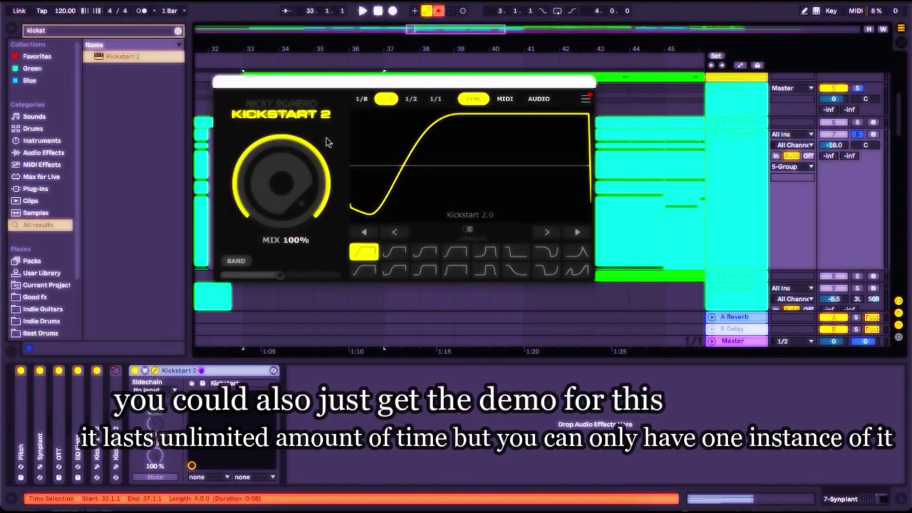
pyautogui.click(511, 275)
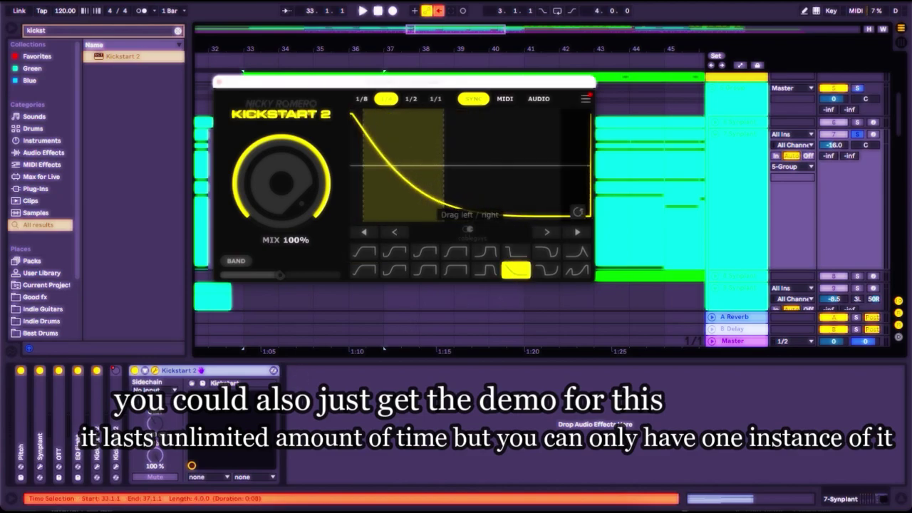
pyautogui.press('space')
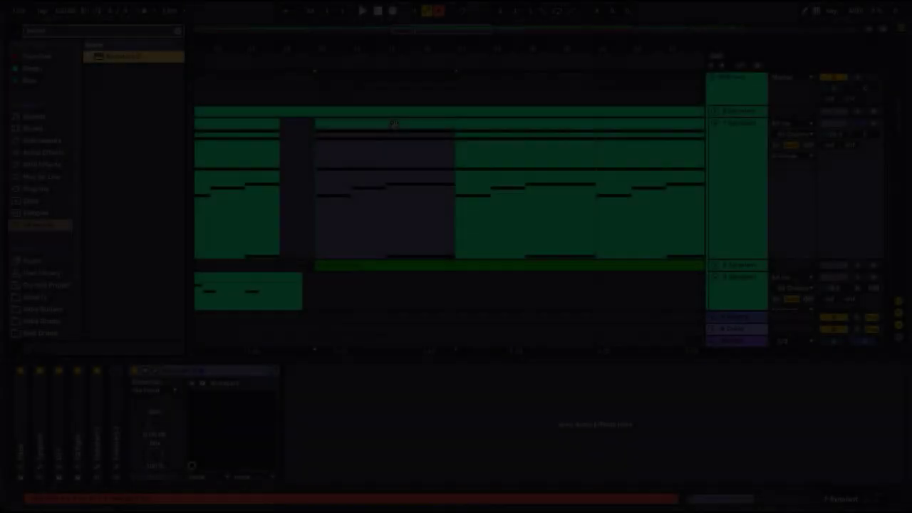
pyautogui.click(154, 370)
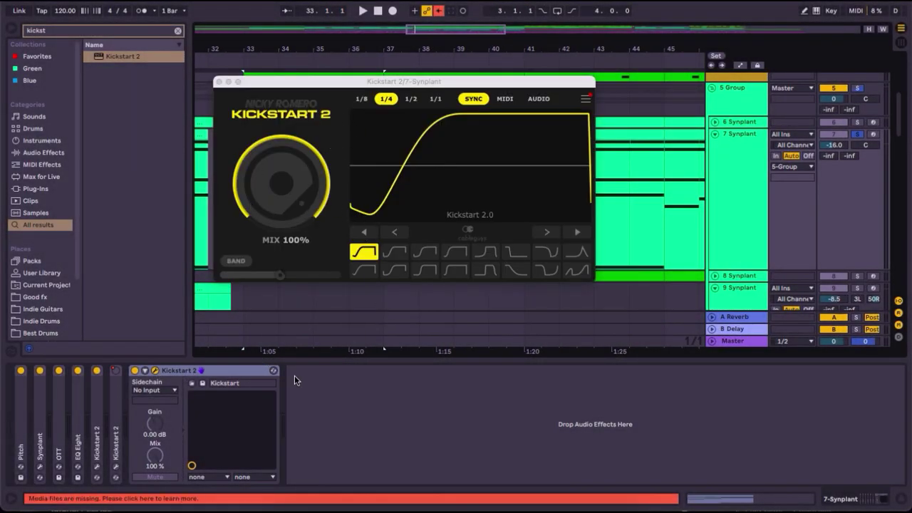
# - Apply the falling-curve shape in Kickstart 2 on track 7 Synplant and shift the curve while playing from bar 33
pyautogui.click(513, 271)
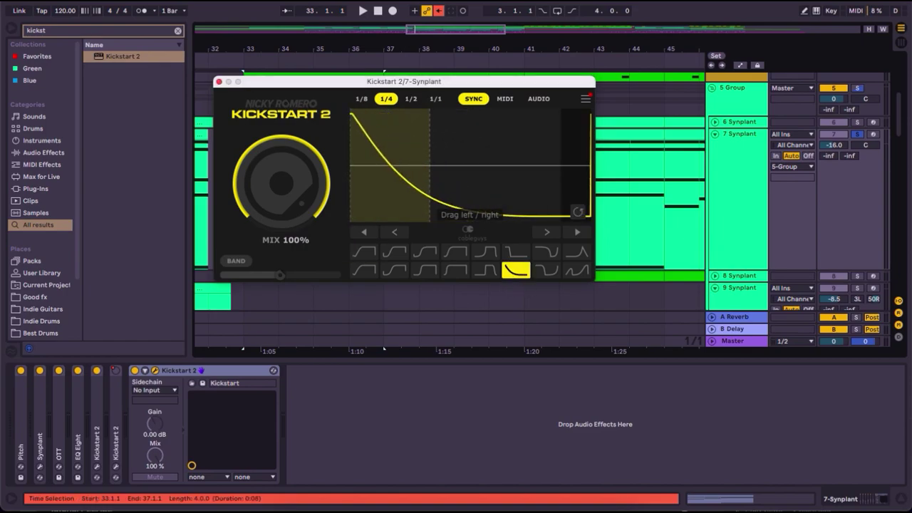
pyautogui.moveTo(431, 165); pyautogui.dragTo(403, 165)
pyautogui.press('space')
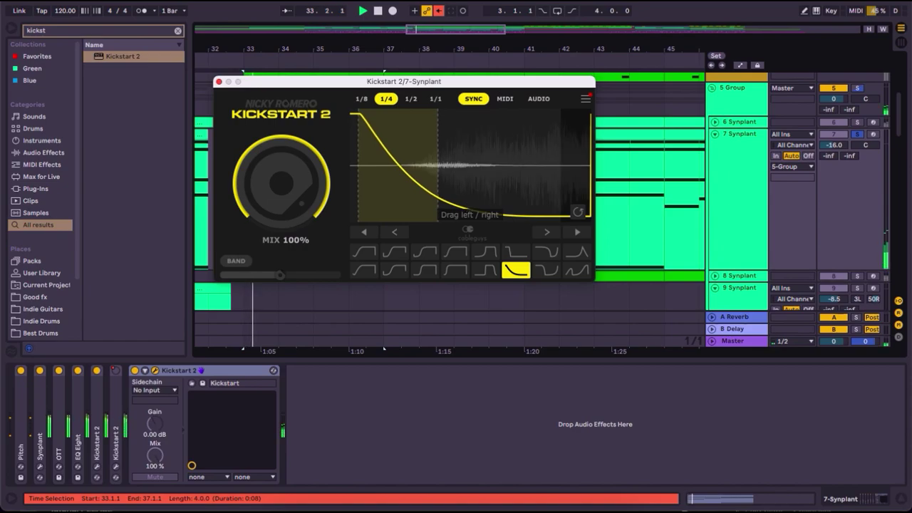
pyautogui.moveTo(429, 166)
pyautogui.mouseDown()
pyautogui.moveTo(459, 165)
pyautogui.moveTo(430, 165)
pyautogui.mouseUp()
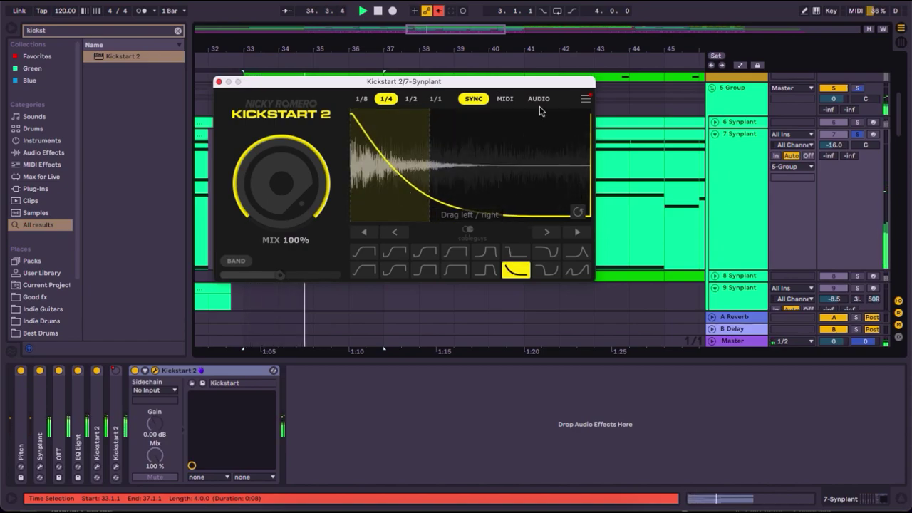
# - Route the Sidechain track into the sidechain input of Kickstart 2 on track 7 Synplant
pyautogui.click(171, 391)
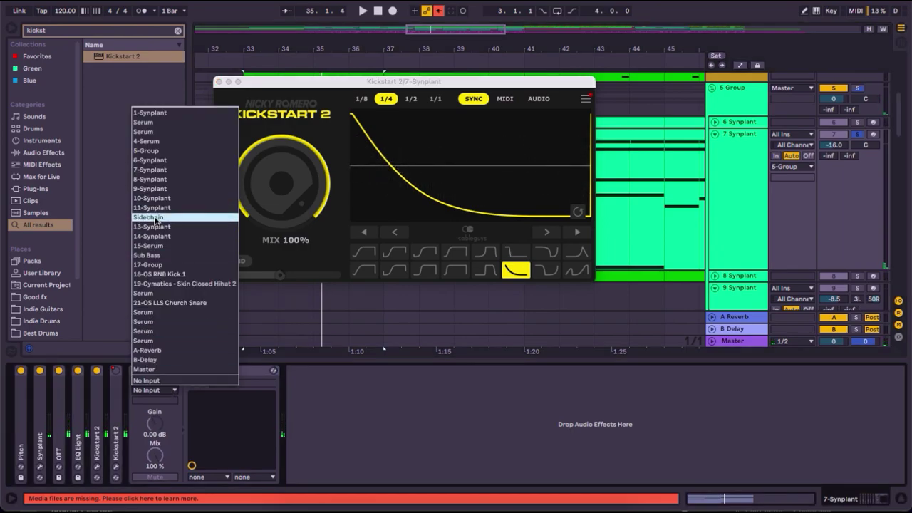
pyautogui.click(179, 217)
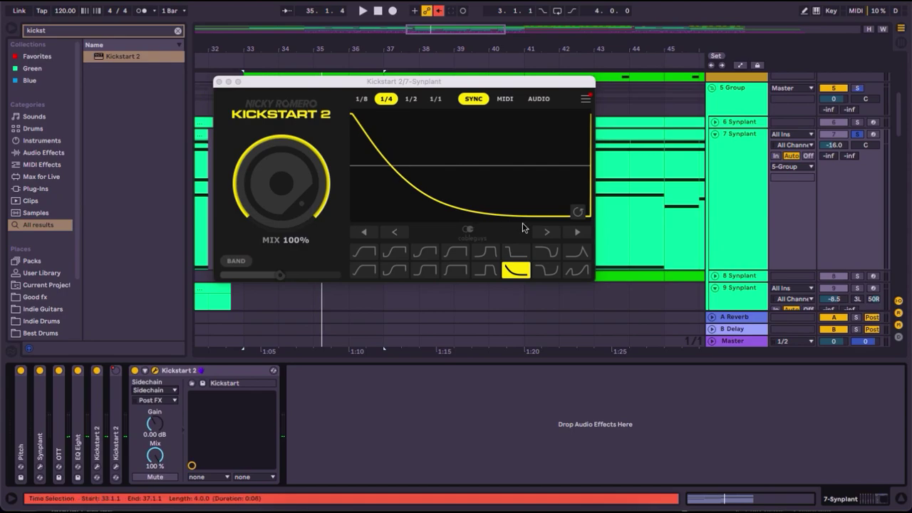
pyautogui.click(442, 194)
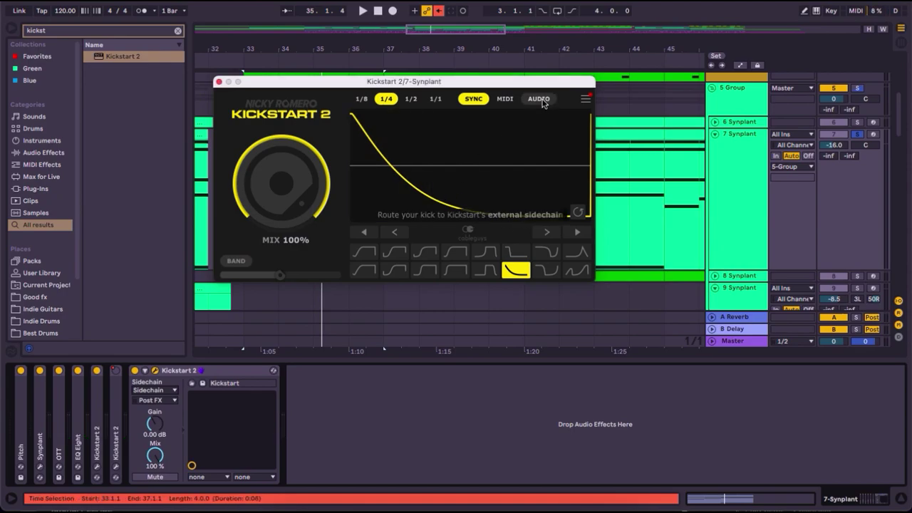
pyautogui.click(155, 390)
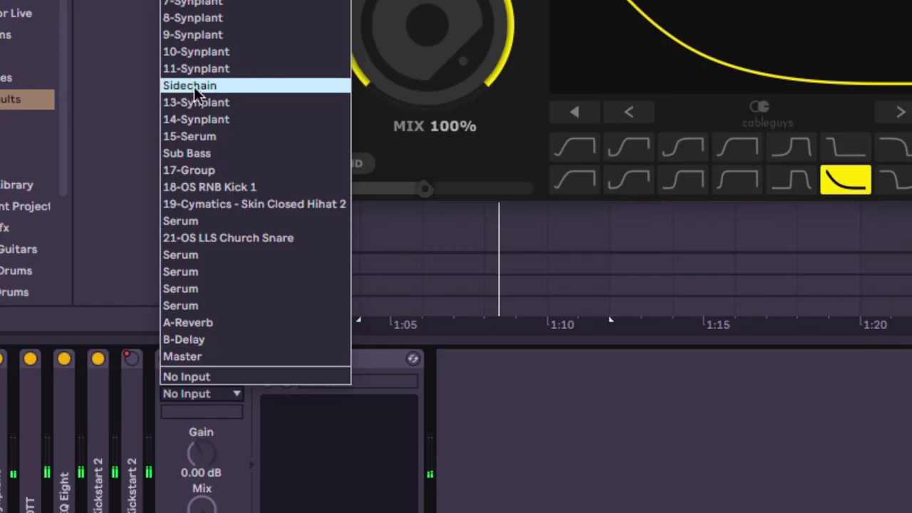
pyautogui.click(244, 85)
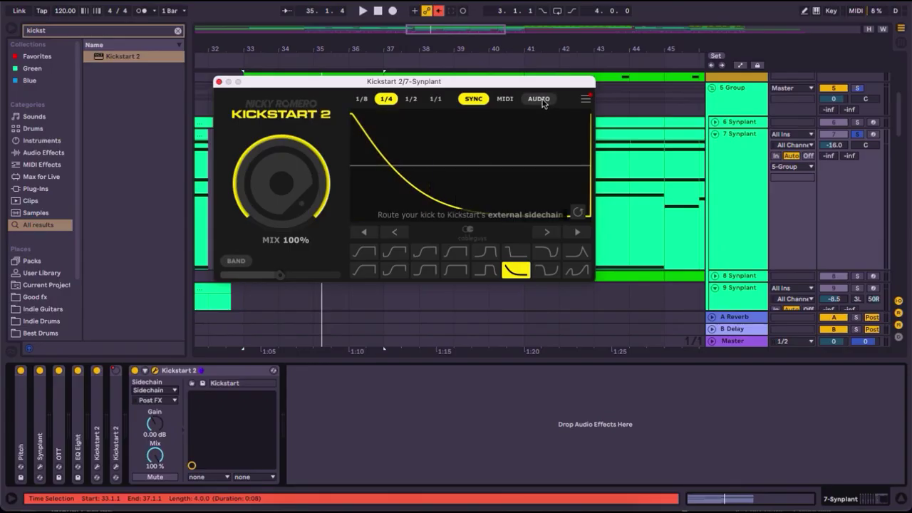
# - Play the chords with Kickstart 2 triggered by audio, set its length to 1/8, and close the plug-in window
pyautogui.press('space')
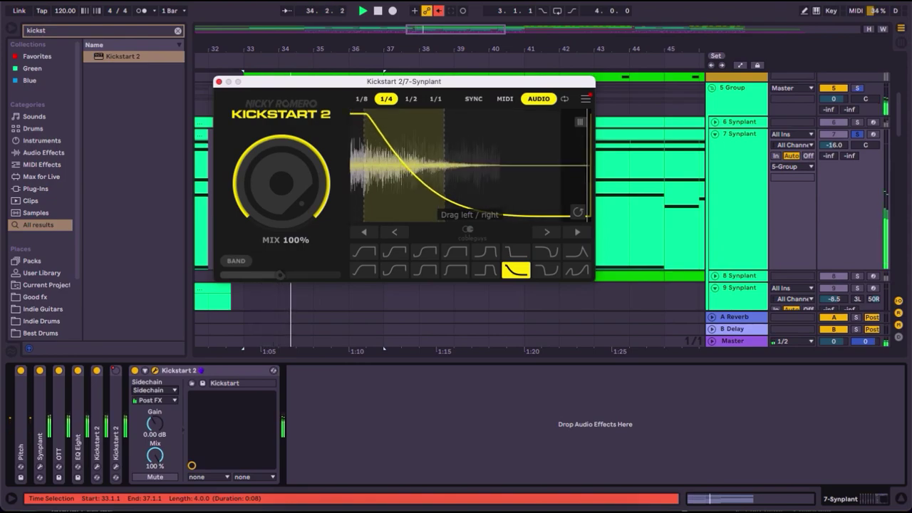
pyautogui.click(362, 98)
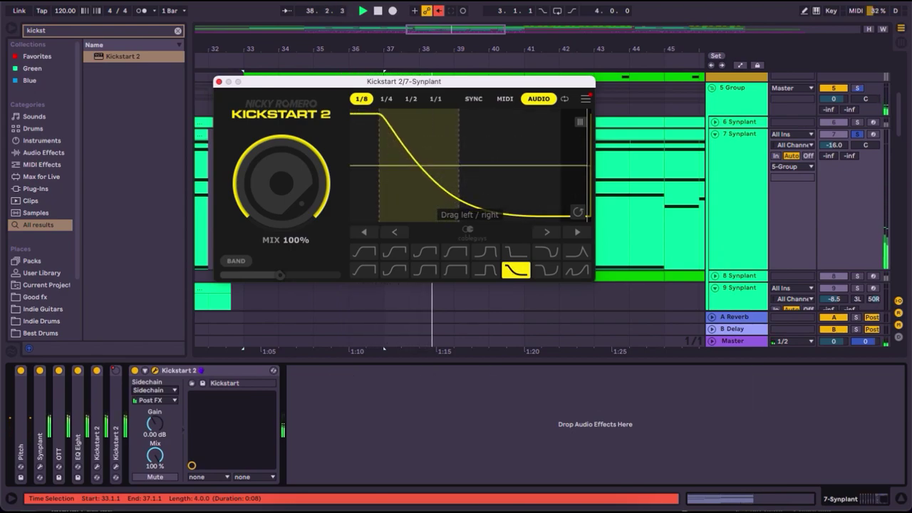
pyautogui.click(218, 81)
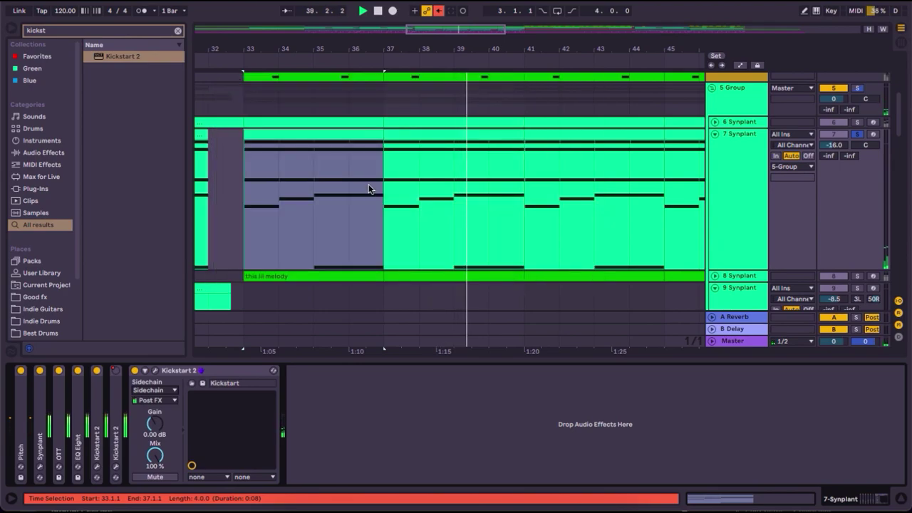
pyautogui.scroll(-5, 368, 189)
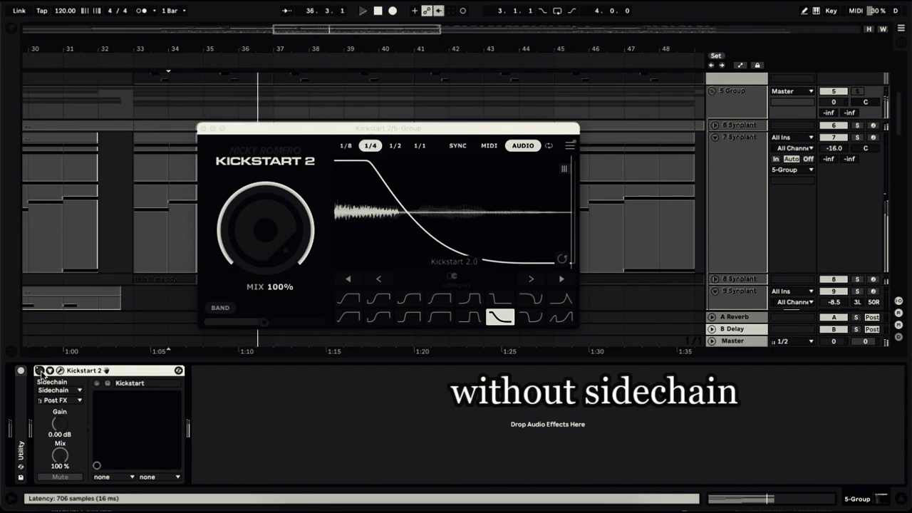
# - Switch Kickstart 2 on the 5 Group back on during playback and re-enable its automation
pyautogui.click(40, 371)
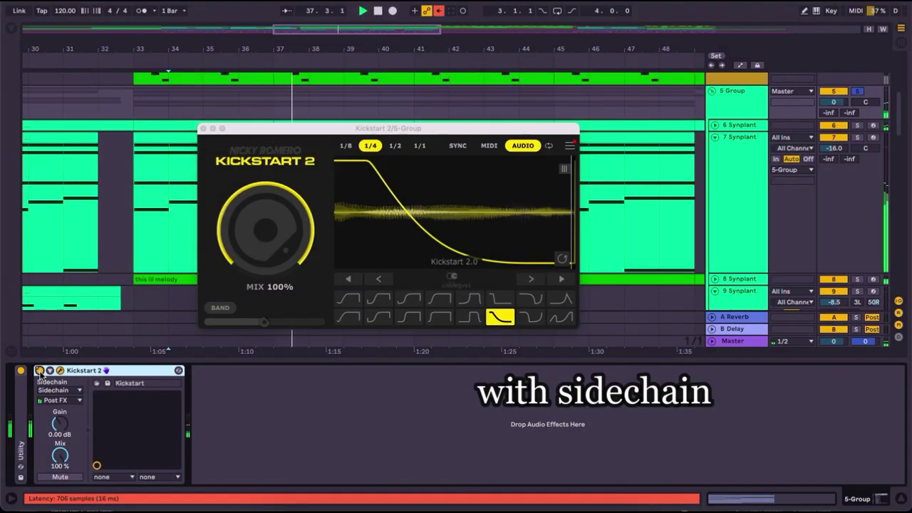
pyautogui.rightClick(41, 372)
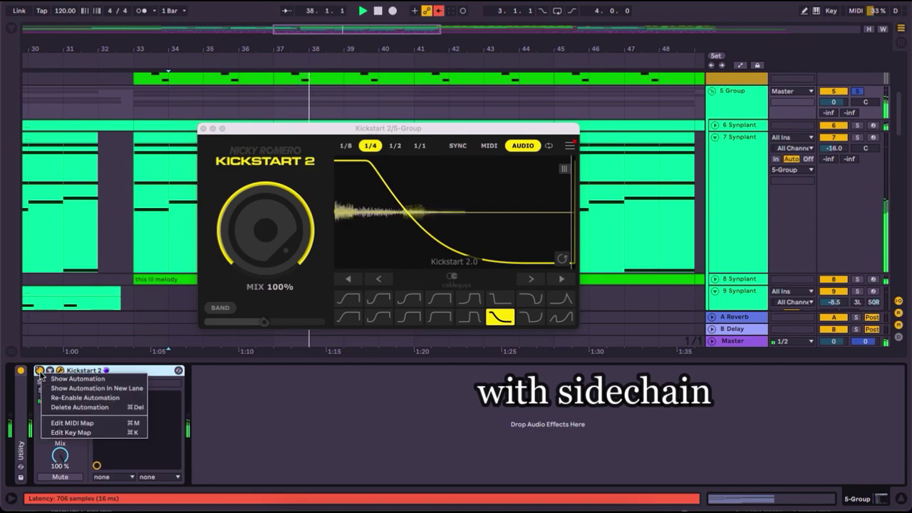
pyautogui.click(73, 398)
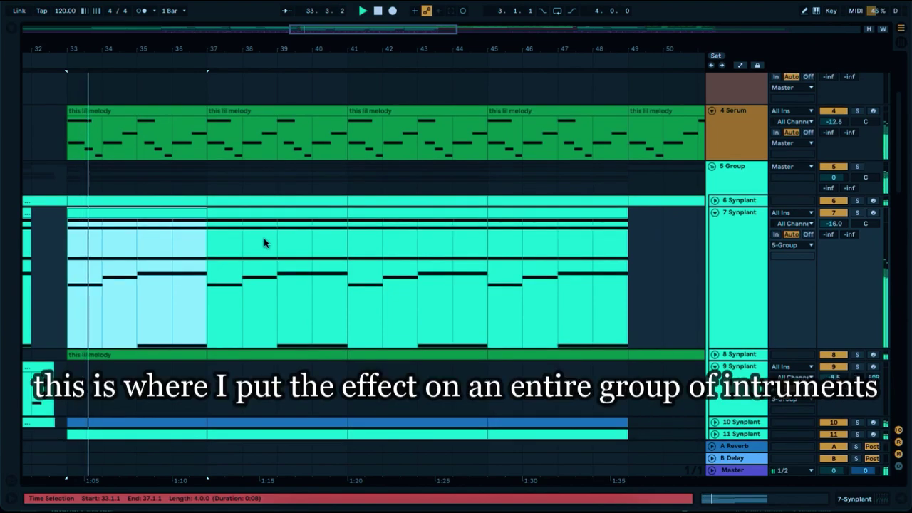
pyautogui.scroll(-1, 264, 238)
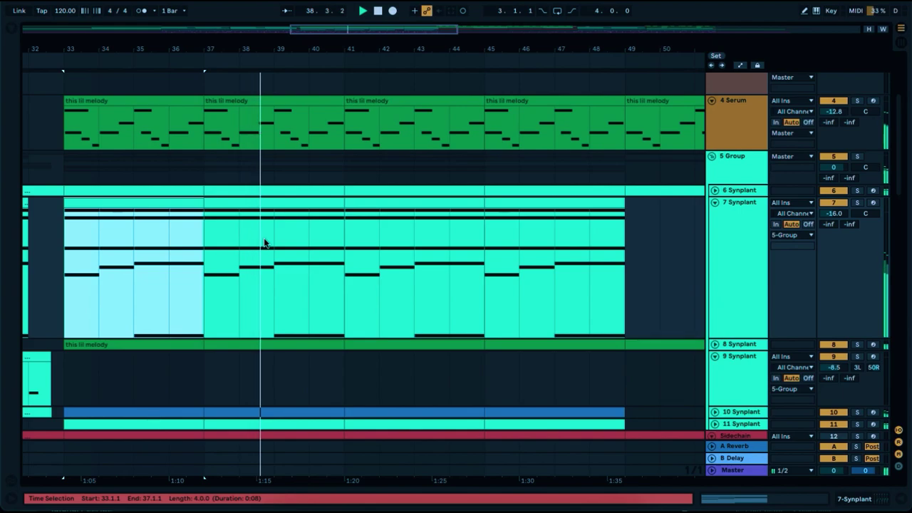
pyautogui.scroll(-2, 264, 243)
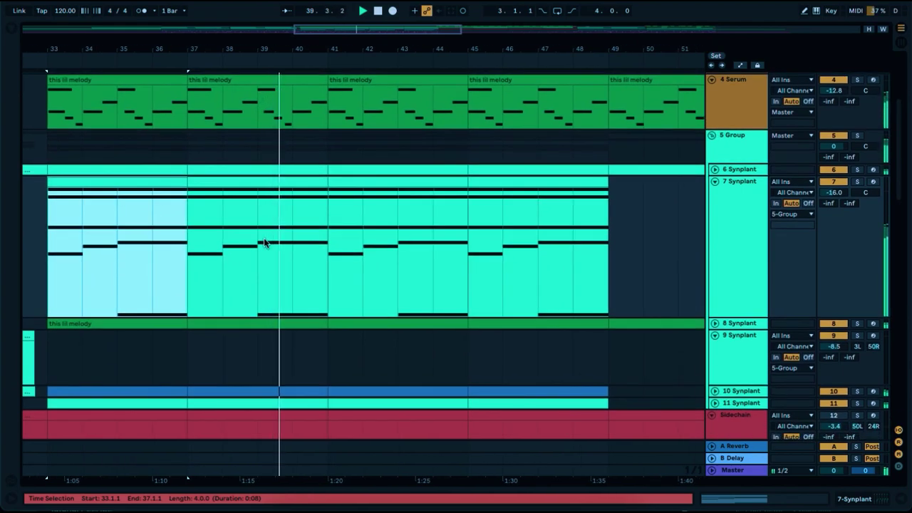
pyautogui.hscroll(-1, 264, 238)
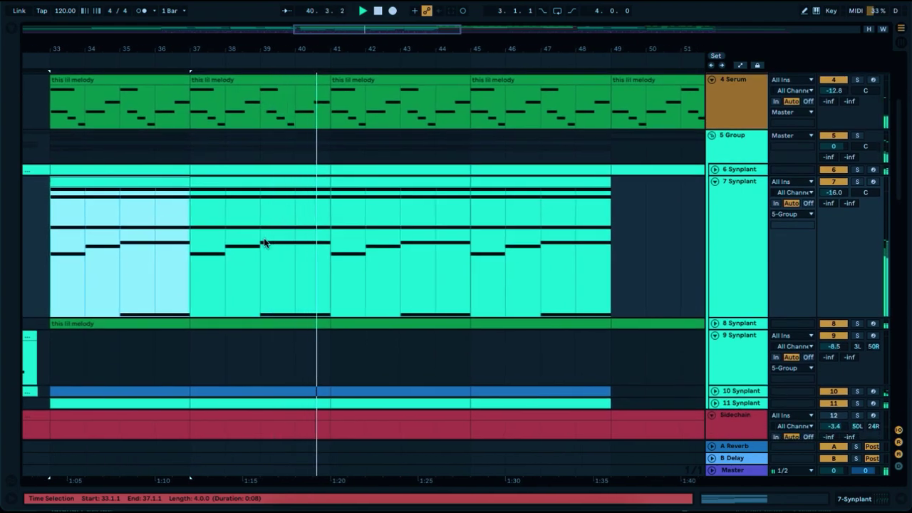
pyautogui.hscroll(1, 264, 238)
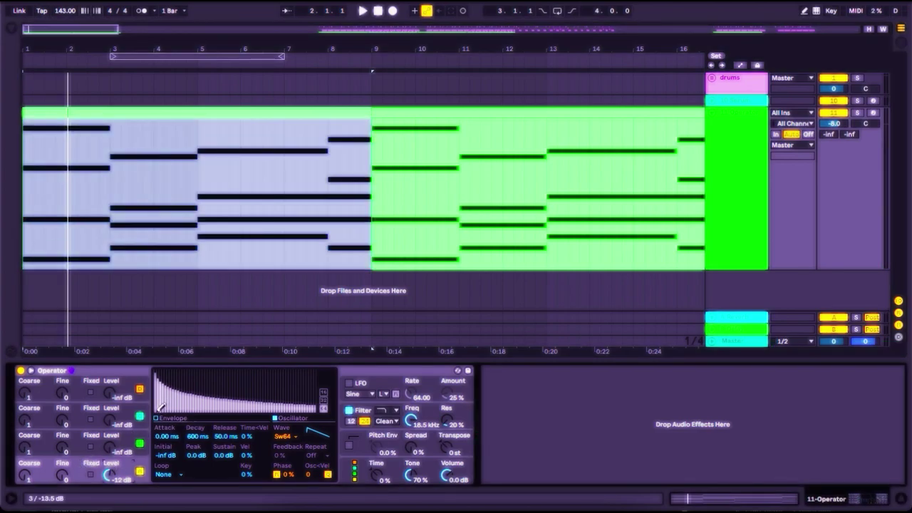
# - View Operator's oscillator envelope and its filter envelope, and play the chords on track 11
pyautogui.click(157, 419)
pyautogui.click(157, 419)
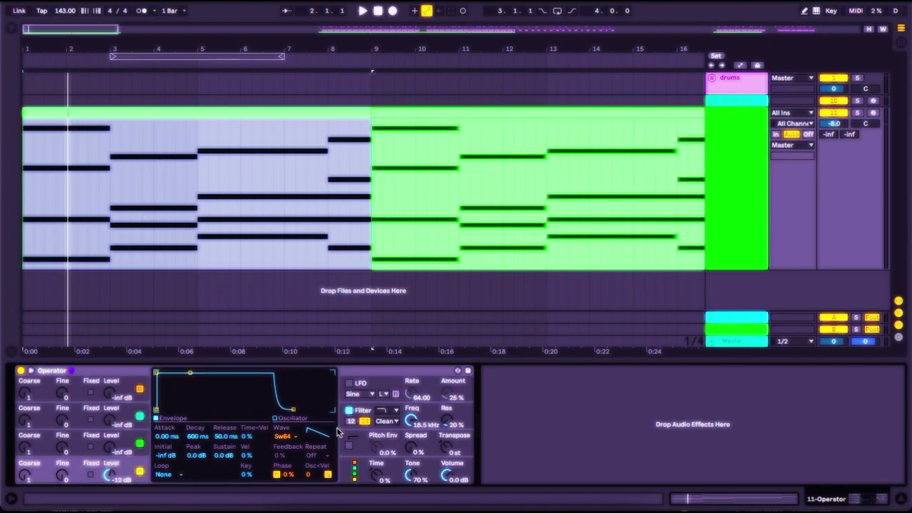
pyautogui.click(365, 412)
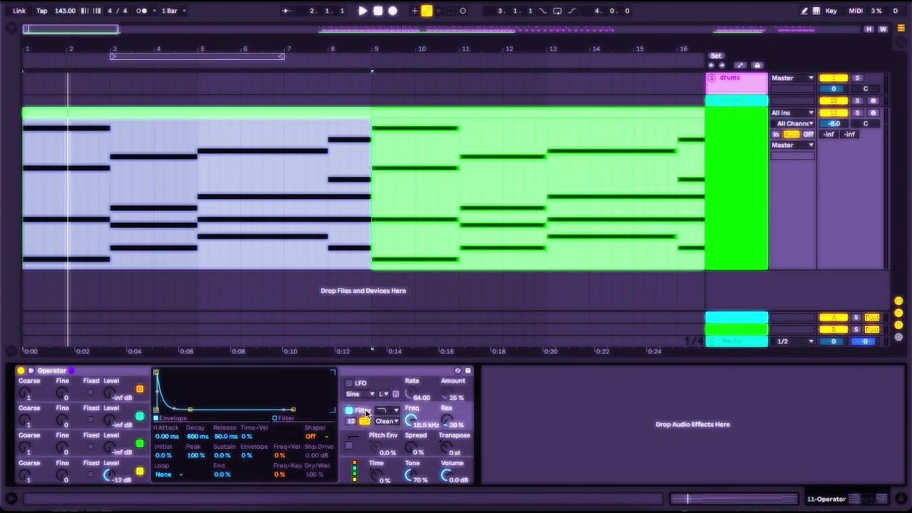
pyautogui.click(183, 411)
pyautogui.press('space')
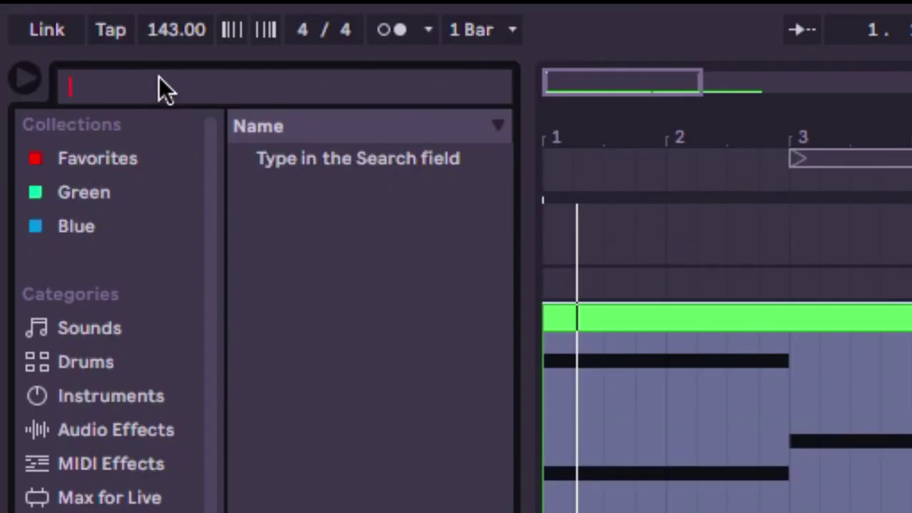
# - Search the browser for lfo, add LFO.amxd after Operator, and map it to Operator's filter frequency
pyautogui.write('lfo')
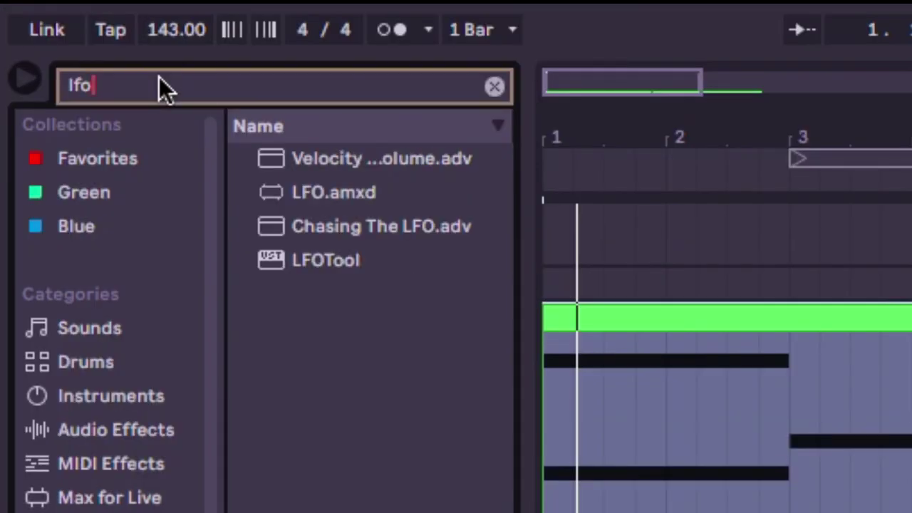
pyautogui.click(307, 192)
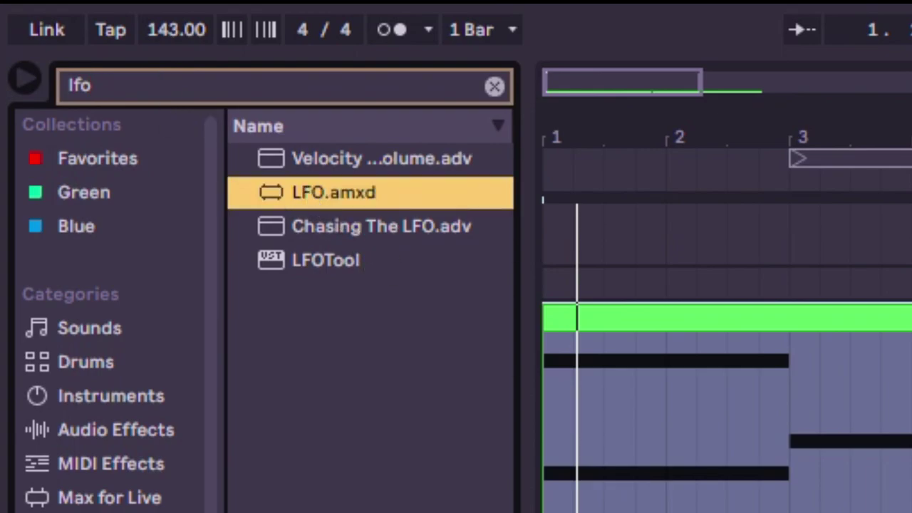
pyautogui.moveTo(307, 192); pyautogui.dragTo(594, 293)
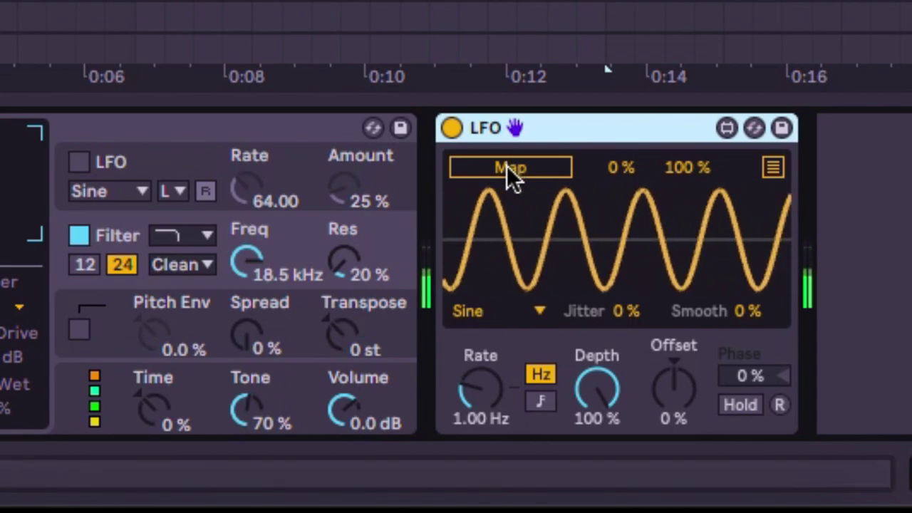
pyautogui.click(516, 171)
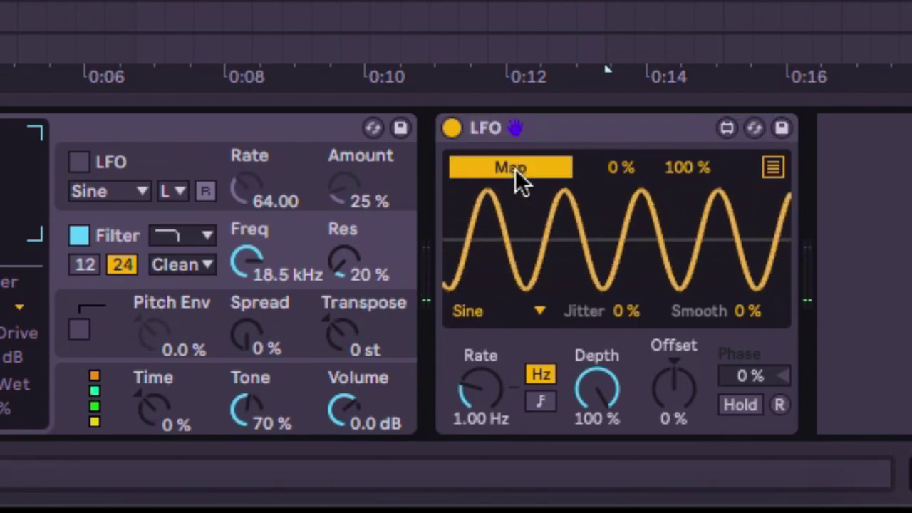
pyautogui.moveTo(243, 264); pyautogui.dragTo(263, 287)
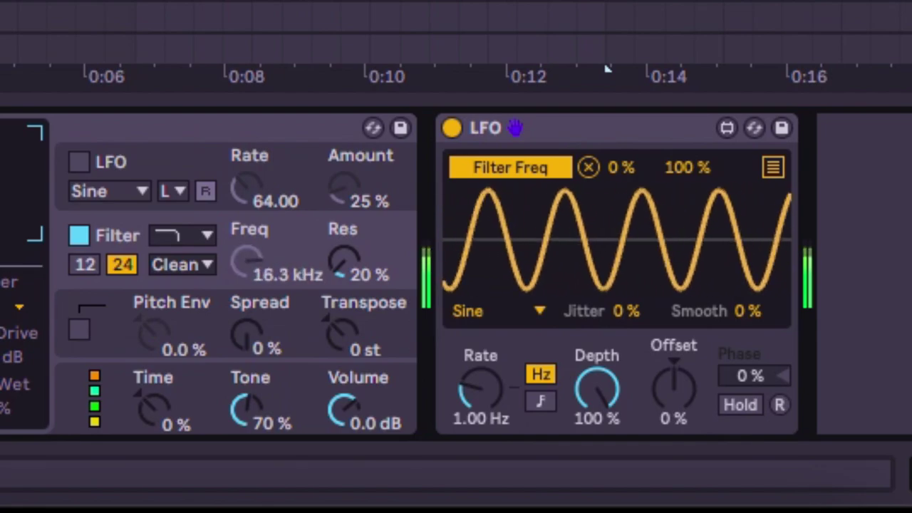
# - Set the LFO's waveform to Down and sweep its rate to about 1.82 Hz during playback
pyautogui.click(495, 311)
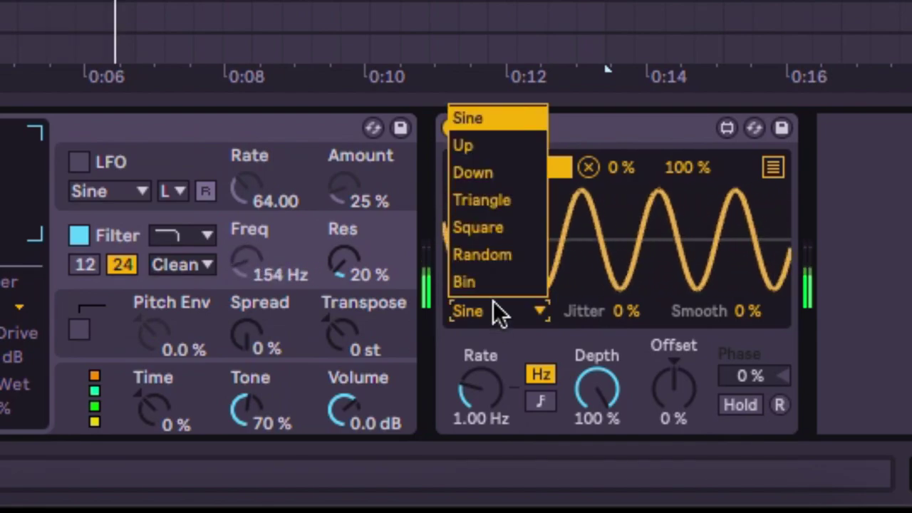
pyautogui.click(505, 171)
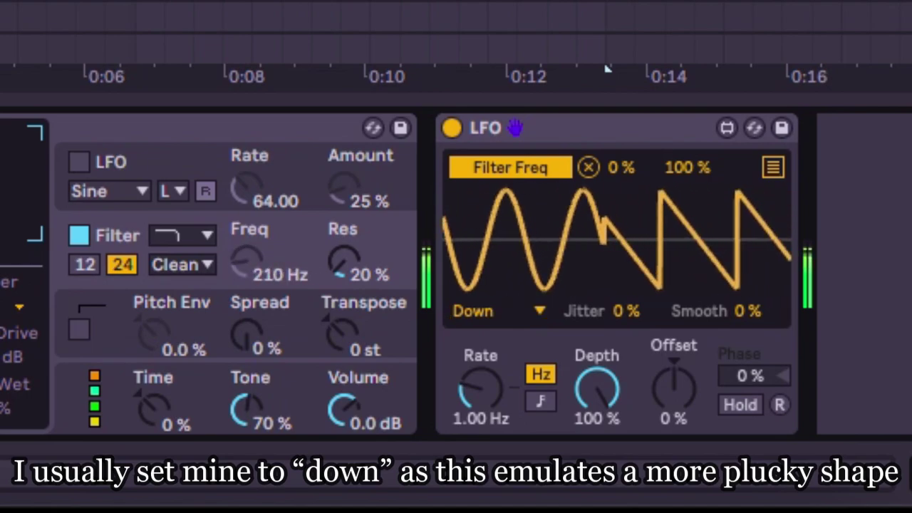
pyautogui.moveTo(481, 388)
pyautogui.mouseDown()
pyautogui.moveTo(479, 308)
pyautogui.moveTo(478, 386)
pyautogui.mouseUp()
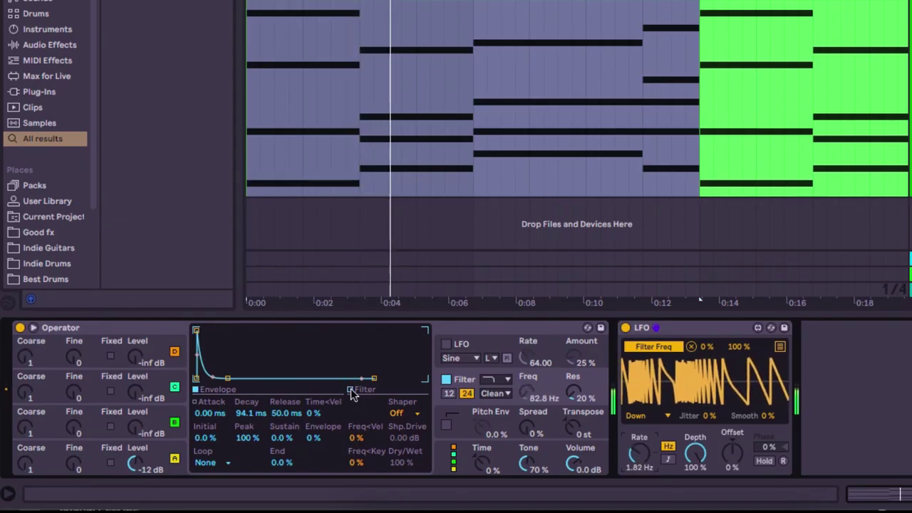
pyautogui.click(351, 392)
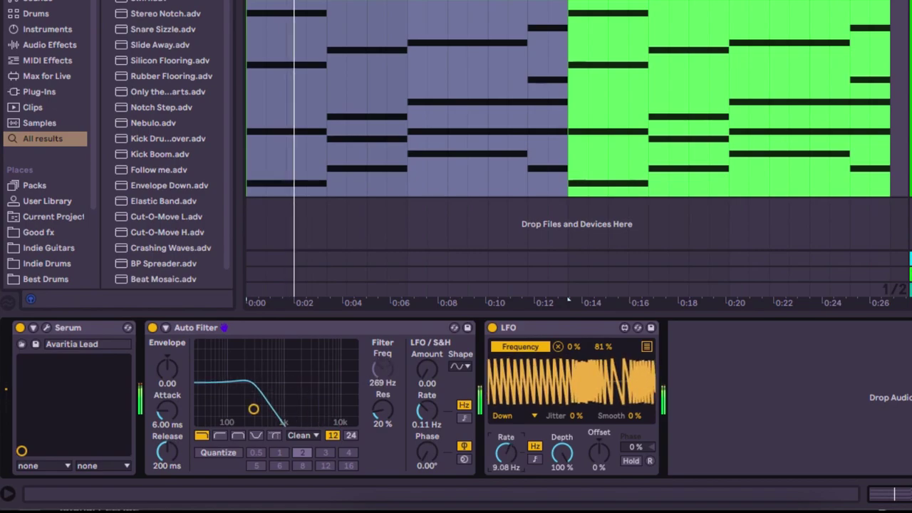
# - Set the LFO's rate on track 11 Serum to about 4.69 Hz and show the rate's automation in the arrangement
pyautogui.moveTo(506, 451); pyautogui.dragTo(508, 456)
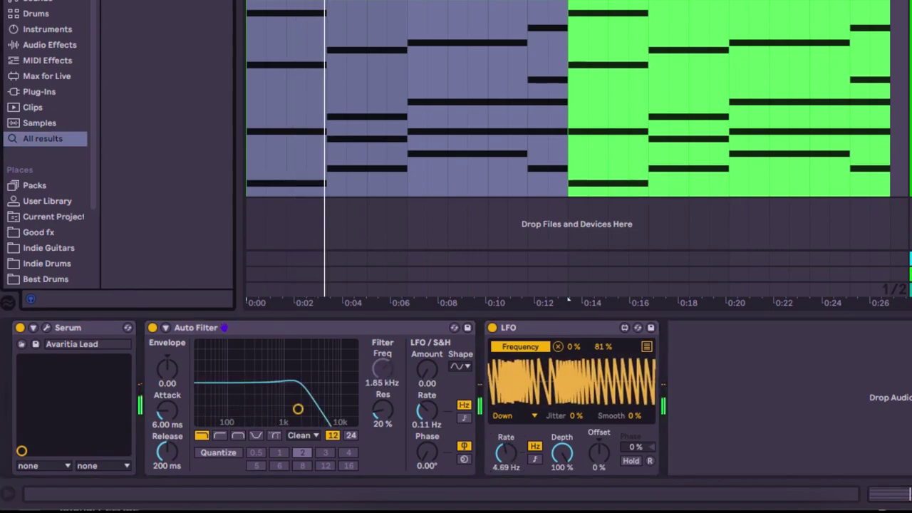
pyautogui.press('super+alt+b')
pyautogui.press('+')
pyautogui.press('+')
pyautogui.click(227, 146)
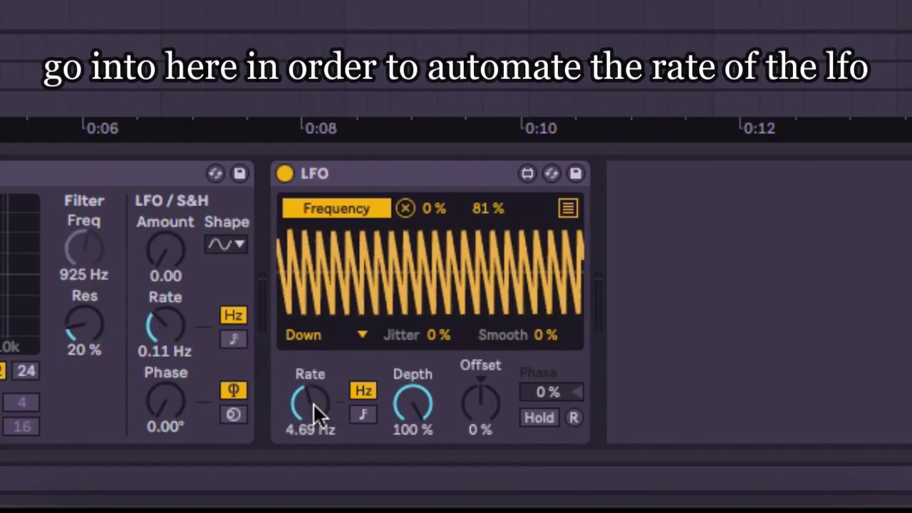
pyautogui.rightClick(508, 453)
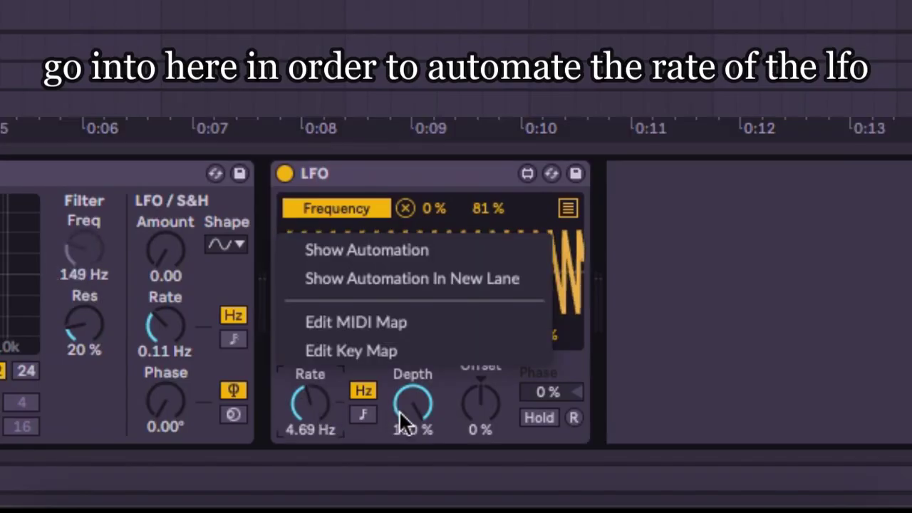
pyautogui.click(391, 251)
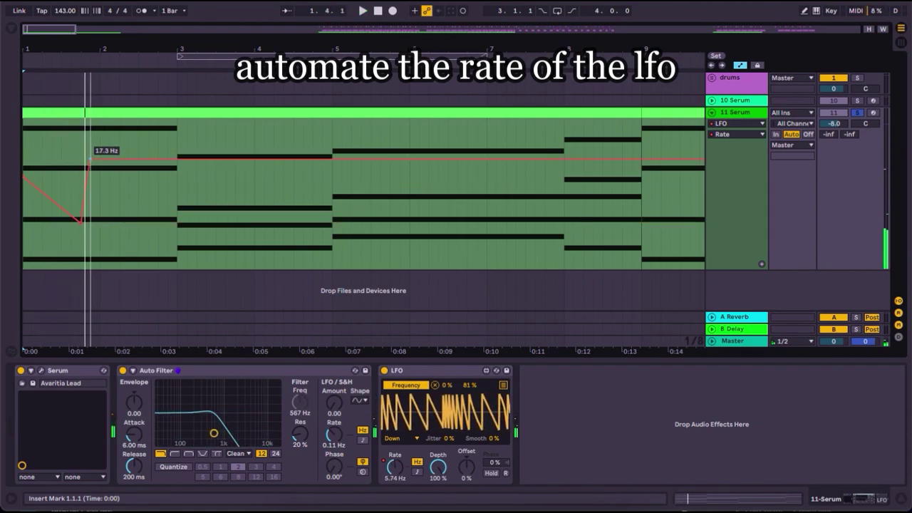
# - Draw zigzag breakpoints in the LFO Rate automation of track 11 Serum across the opening bars, dropping to about 3.70 Hz at bar 3
pyautogui.moveTo(82, 164); pyautogui.dragTo(82, 171)
pyautogui.moveTo(149, 169); pyautogui.dragTo(177, 206)
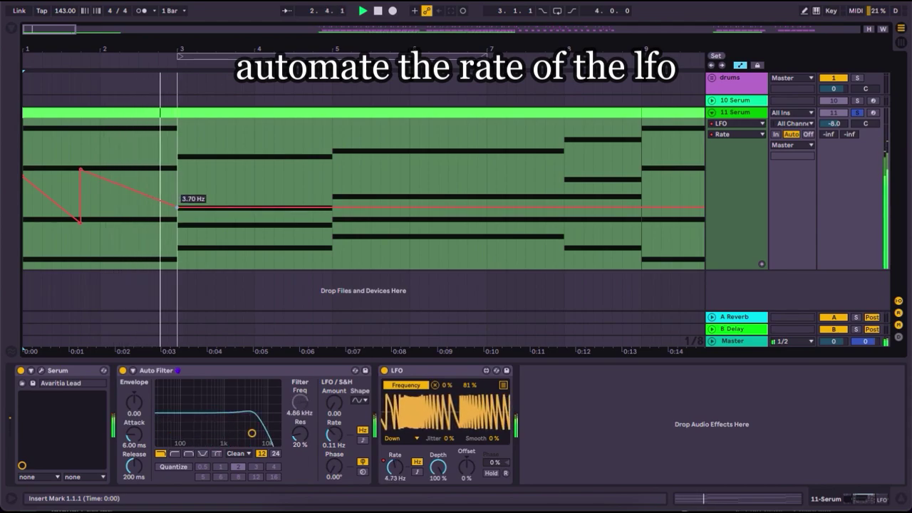
pyautogui.moveTo(273, 168); pyautogui.dragTo(274, 198)
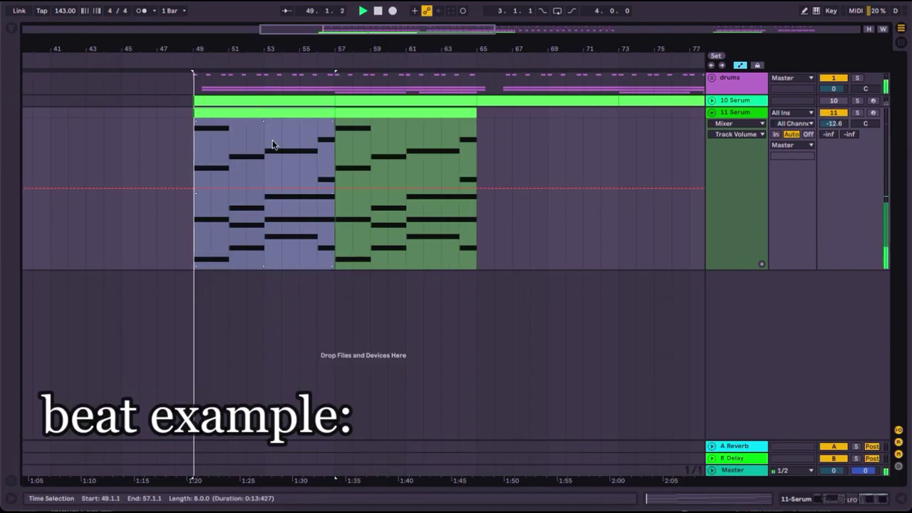
# - Show the LFO's Rate automation on track 11 Serum and duplicate the section from bar 49 to bar 57
pyautogui.scroll(3, 271, 145)
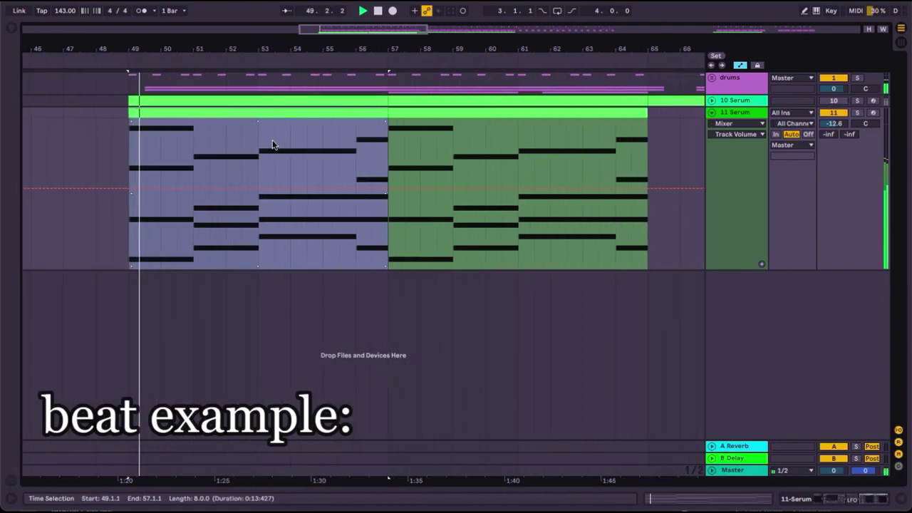
pyautogui.click(738, 123)
pyautogui.click(726, 158)
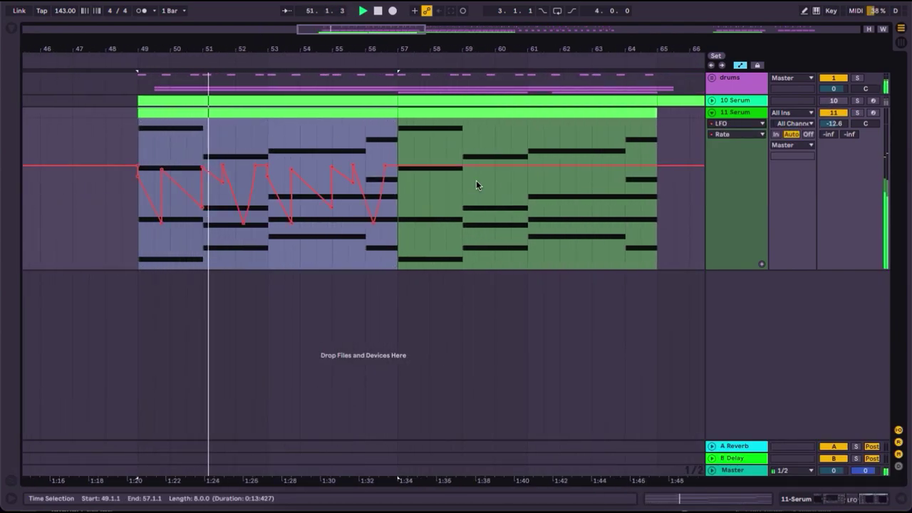
pyautogui.moveTo(401, 212); pyautogui.dragTo(141, 213)
pyautogui.hotkey('ctrl', 'd')
pyautogui.click(169, 142)
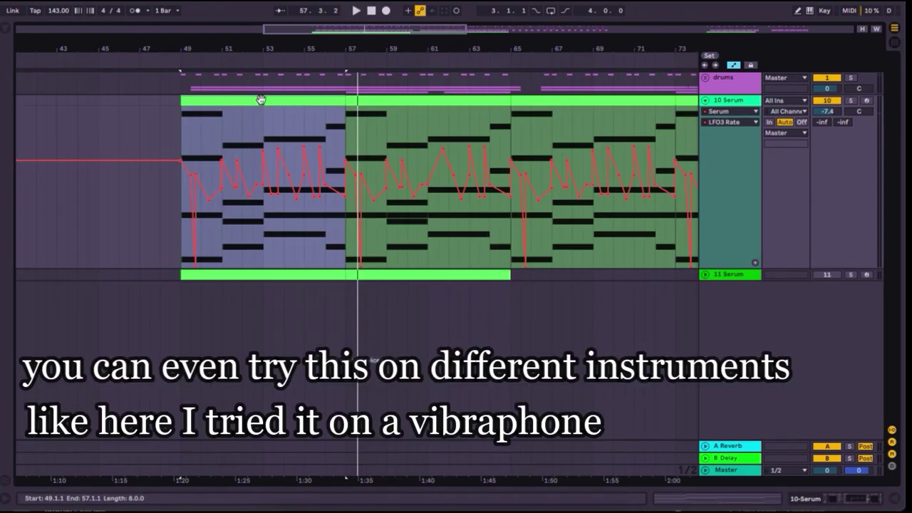
# - Examine the Serum LFO3 Rate automation on track 10 from bar 49 onward during playback
pyautogui.press('z')
pyautogui.hscroll(-1, 261, 100)
pyautogui.hscroll(2, 356, 126)
pyautogui.scroll(-1, 356, 126)
pyautogui.hscroll(1, 355, 128)
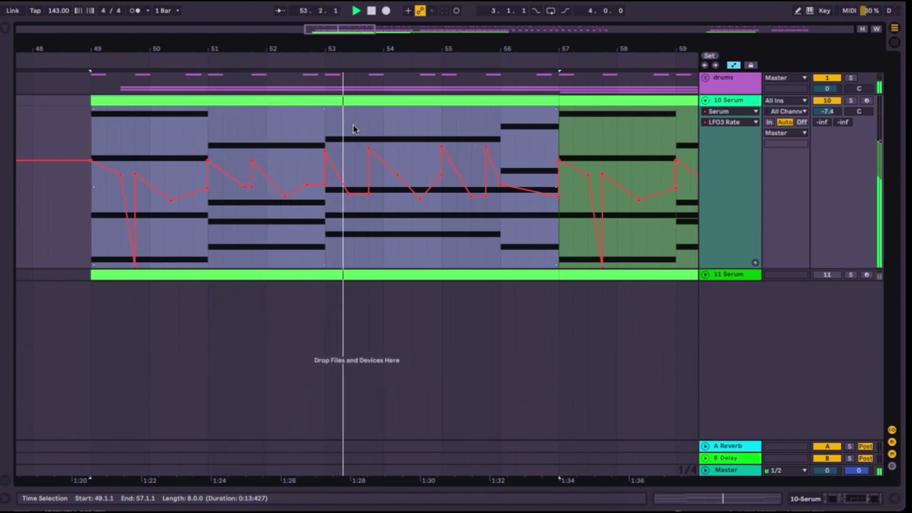
pyautogui.click(395, 136)
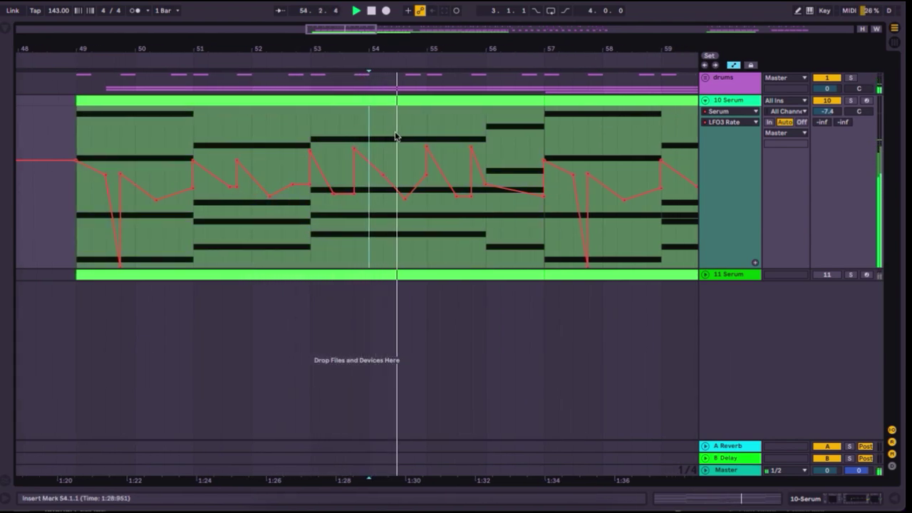
pyautogui.press('-')
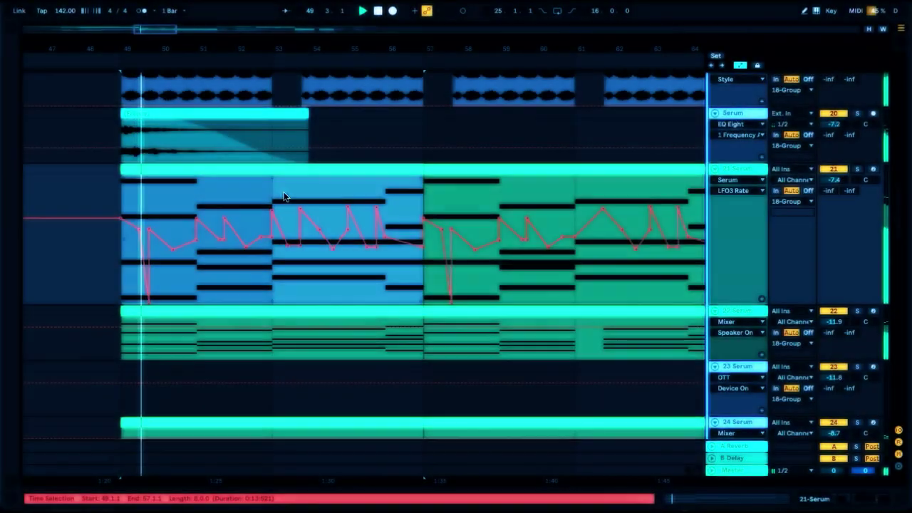
# - Follow the LFO3 Rate automation on track 21 from bar 49 to bar 57 during playback in the 142 BPM project
pyautogui.scroll(-1, 288, 196)
pyautogui.hscroll(-1, 289, 196)
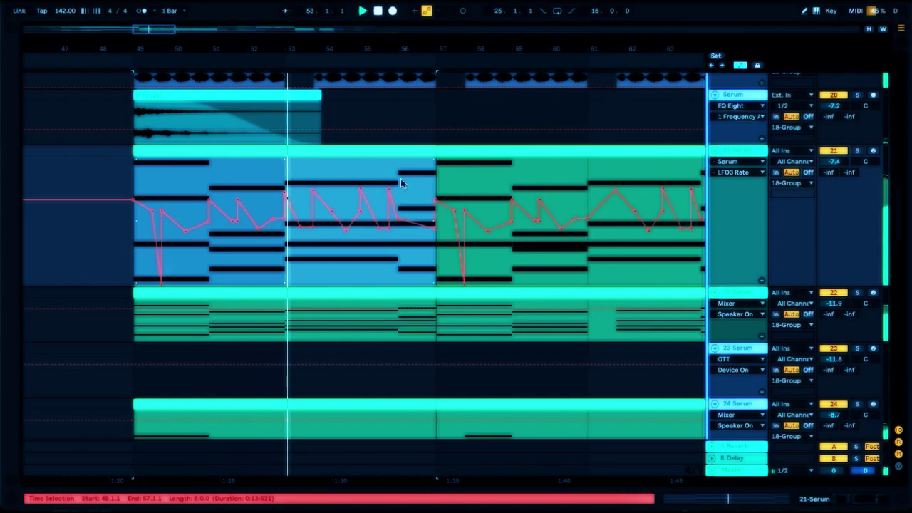
pyautogui.hscroll(2, 716, 182)
pyautogui.scroll(1, 716, 182)
pyautogui.hscroll(1, 613, 196)
pyautogui.scroll(1, 613, 196)
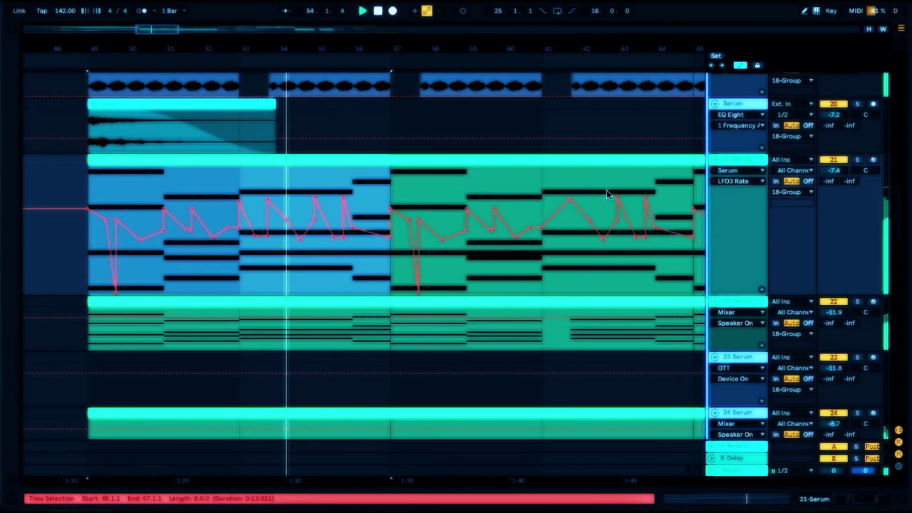
pyautogui.click(392, 188)
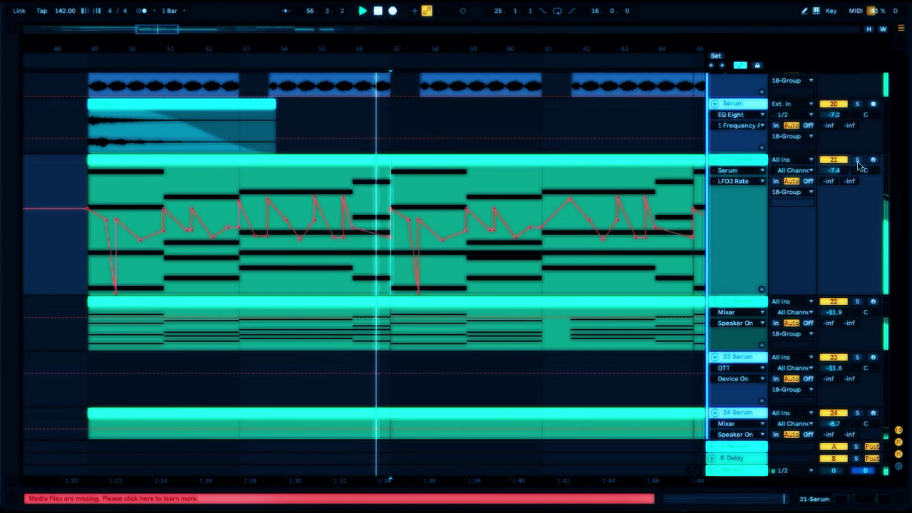
# - Solo track 21 during playback, and switch the solo to the whole 18 Group
pyautogui.click(858, 163)
pyautogui.hscroll(2, 544, 191)
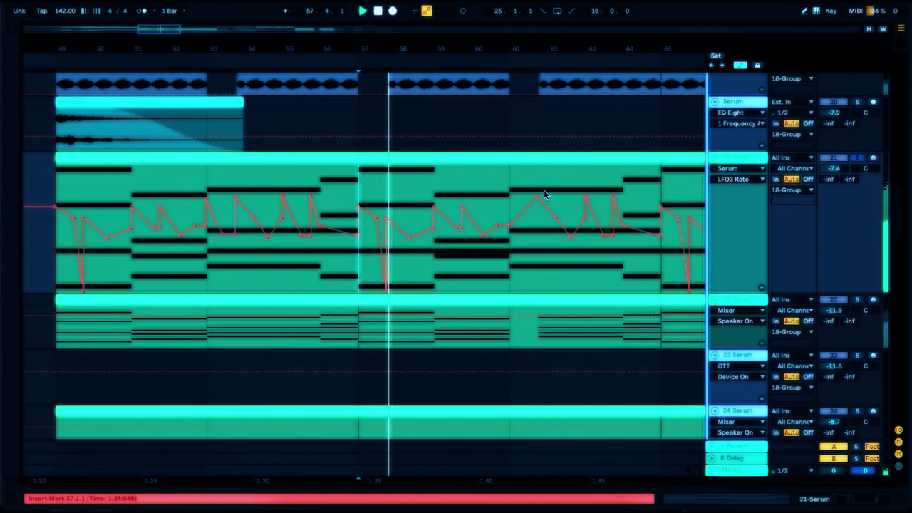
pyautogui.hscroll(4, 545, 191)
pyautogui.scroll(5, 544, 192)
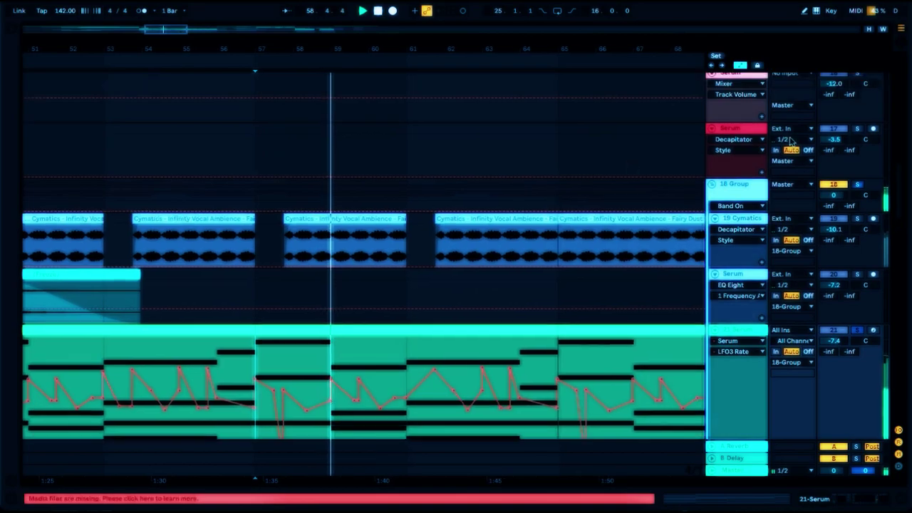
pyautogui.click(857, 184)
pyautogui.scroll(-5, 625, 256)
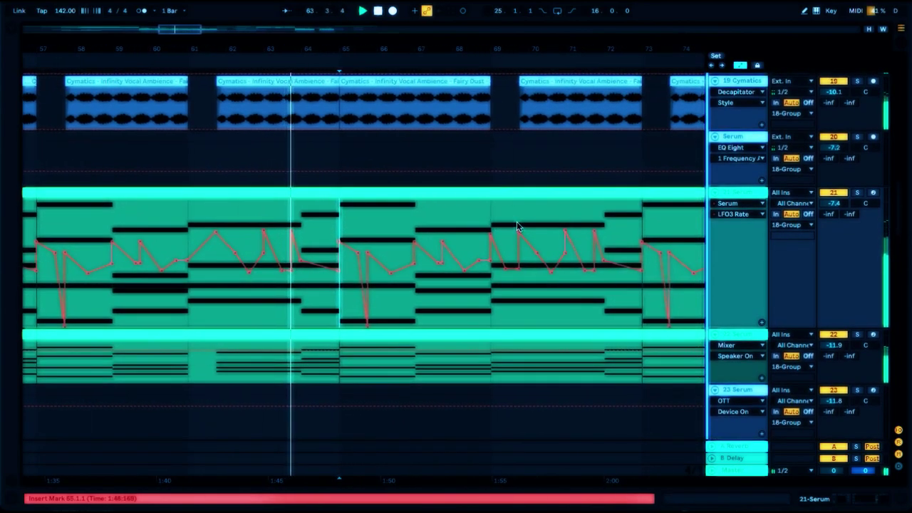
pyautogui.scroll(-1, 519, 226)
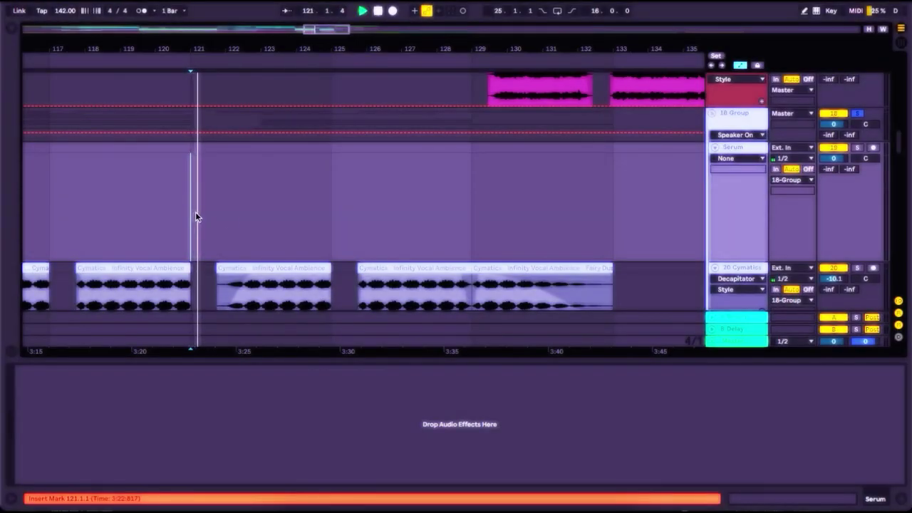
# - Select the frozen clip at bar 123 on track 21 Serum and reduce the height of the empty track 19
pyautogui.scroll(-1, 283, 230)
pyautogui.scroll(-2, 283, 230)
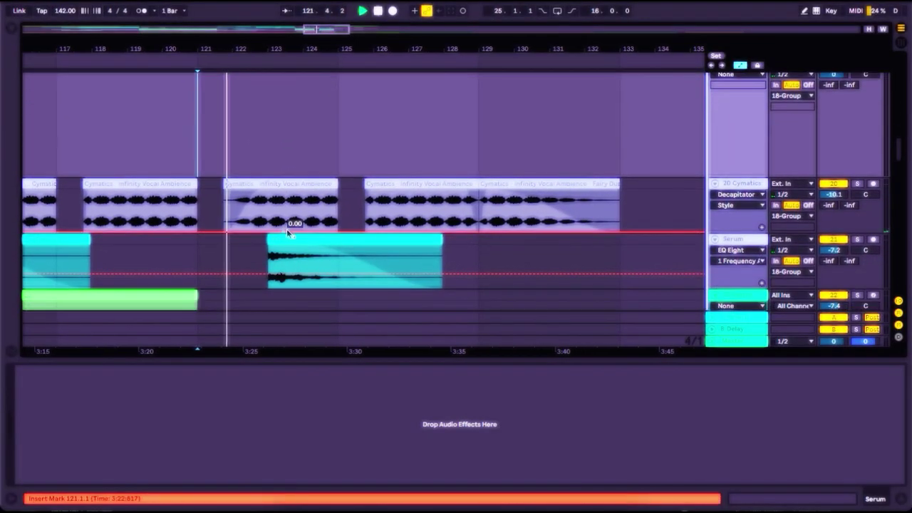
pyautogui.click(306, 233)
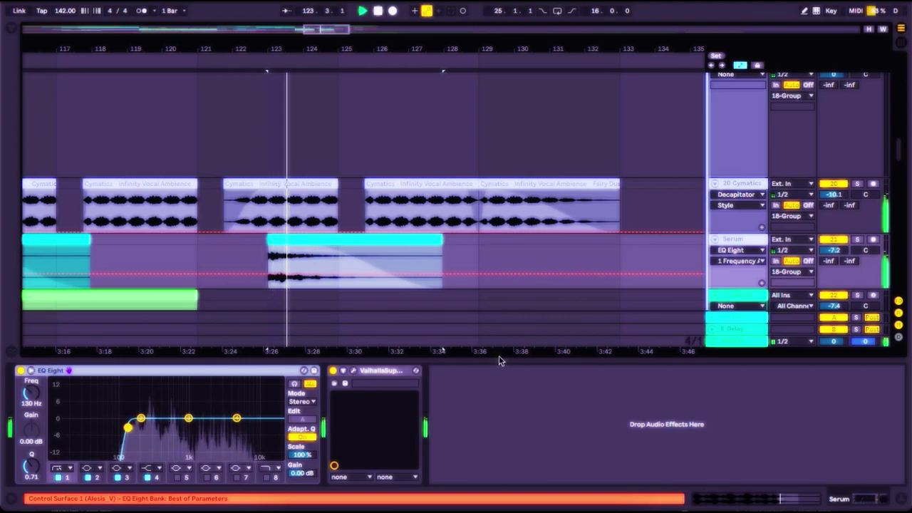
pyautogui.hotkey('ctrl', 'alt', 'l')
pyautogui.scroll(3, 499, 357)
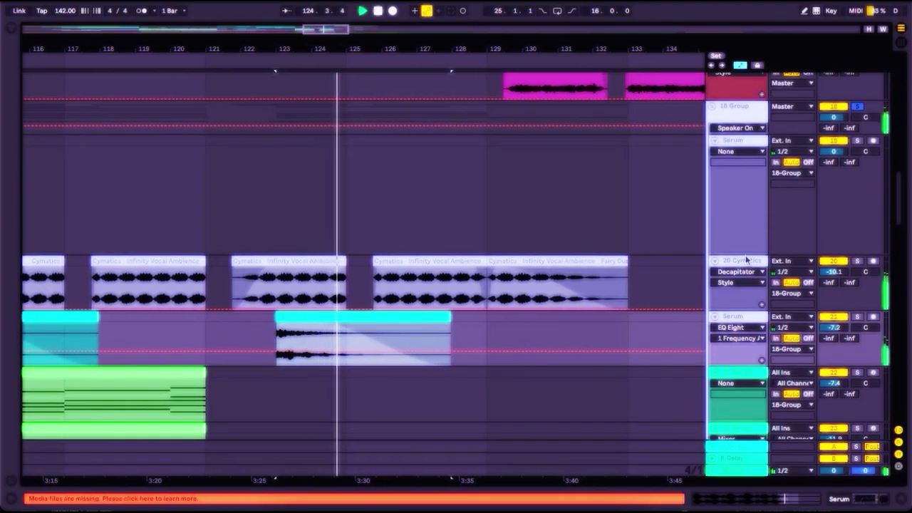
pyautogui.moveTo(745, 253); pyautogui.dragTo(751, 181)
# - Look through the tracks of 18 Group around bars 121 to 129 during playback, and stop playback
pyautogui.scroll(-10, 510, 248)
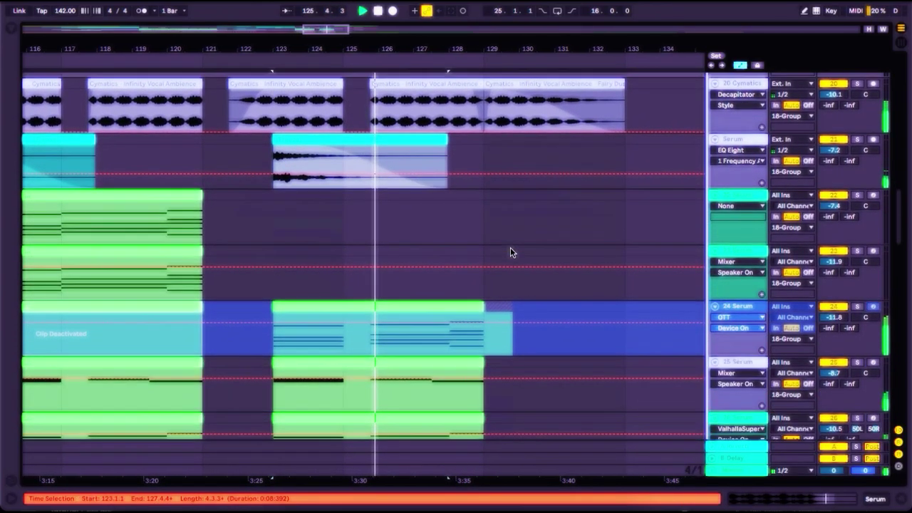
pyautogui.scroll(12, 510, 247)
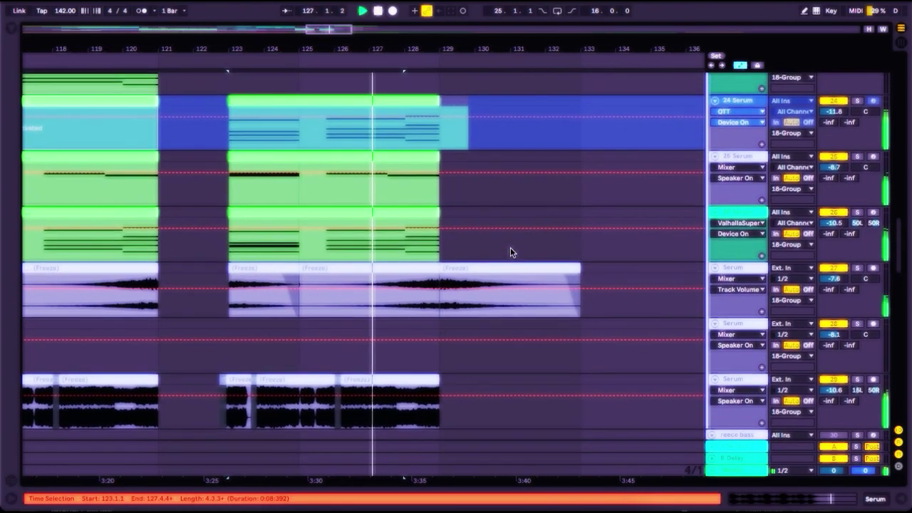
pyautogui.scroll(1, 511, 247)
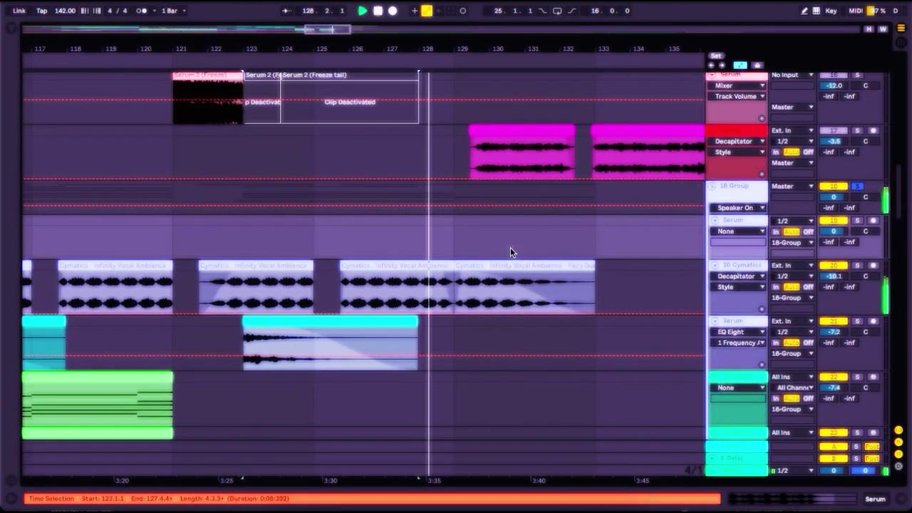
pyautogui.hscroll(-1, 510, 247)
pyautogui.scroll(-1, 511, 248)
pyautogui.press('space')
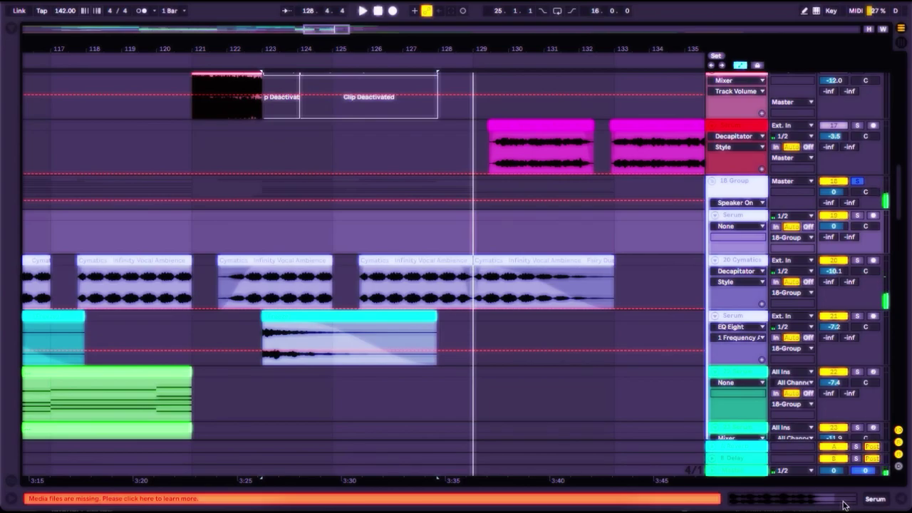
# - Show the device chain of 18 Group with its Utility and audio effect rack, and open the browser
pyautogui.click(844, 504)
pyautogui.click(737, 152)
pyautogui.click(738, 139)
pyautogui.doubleClick(739, 138)
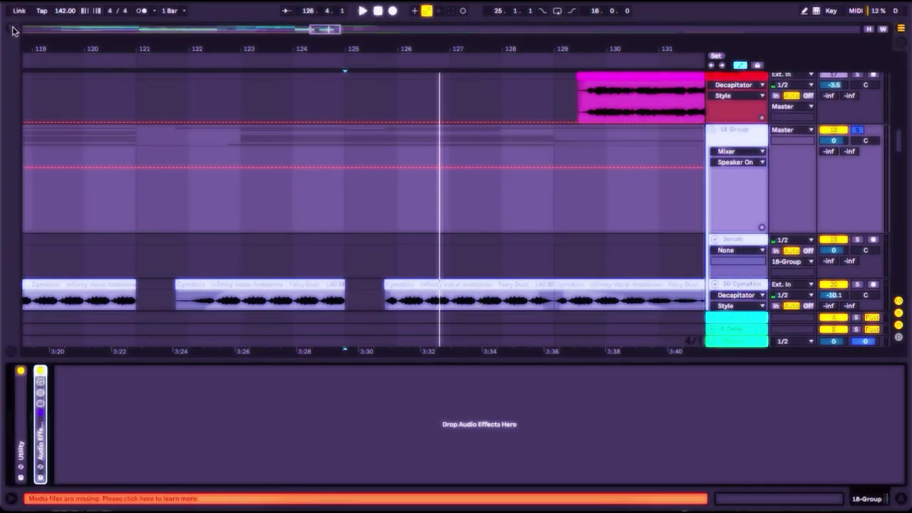
pyautogui.click(13, 31)
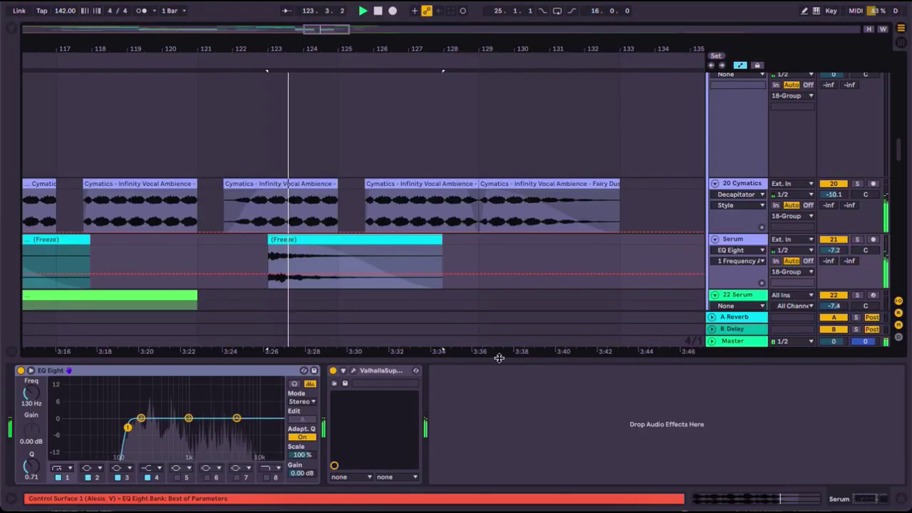
# - Enlarge the arrangement by hiding the device view, shrink track 19, and review the group's tracks 20 to 29 during playback
pyautogui.press('super+alt+l')
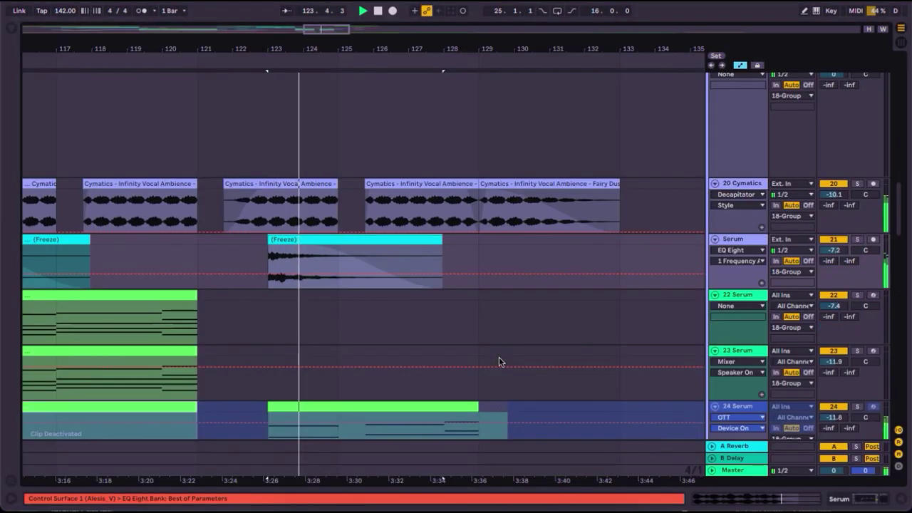
pyautogui.scroll(3, 499, 358)
pyautogui.moveTo(746, 256); pyautogui.dragTo(748, 179)
pyautogui.scroll(-5, 511, 252)
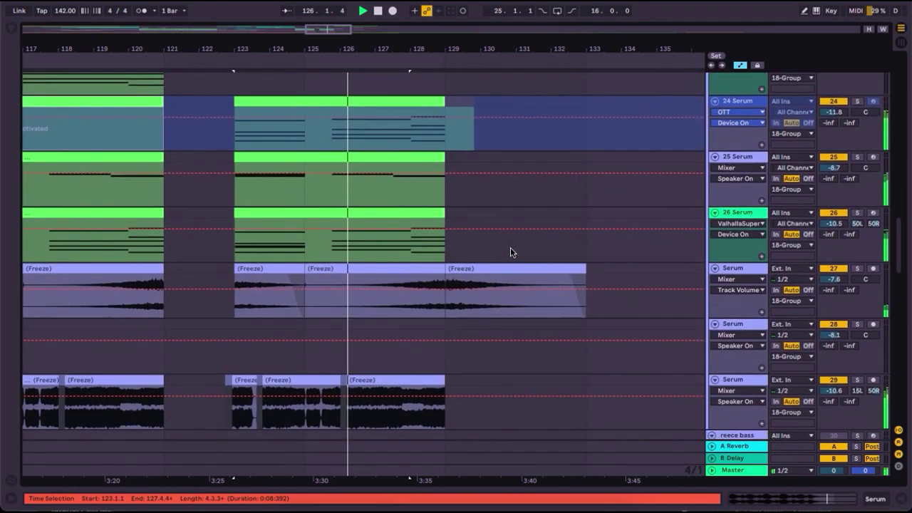
pyautogui.scroll(8, 511, 253)
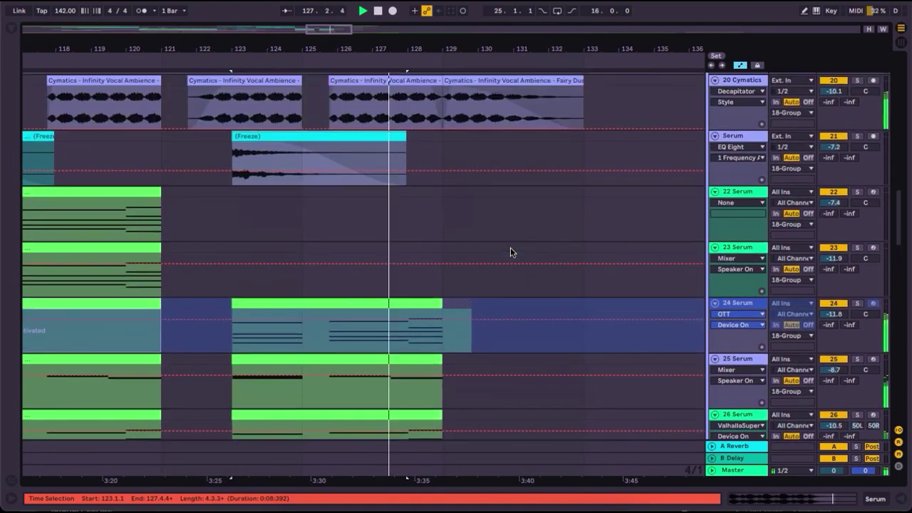
pyautogui.hscroll(-2, 511, 250)
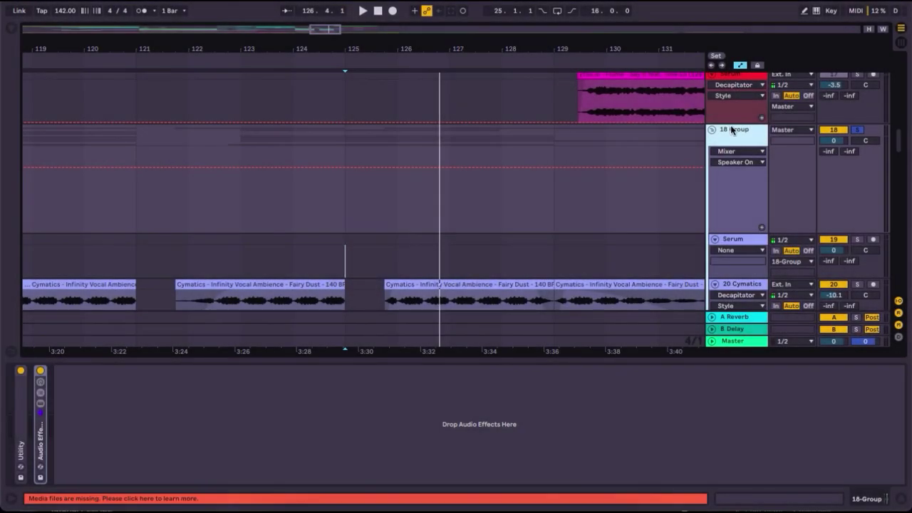
pyautogui.click(738, 151)
pyautogui.click(736, 138)
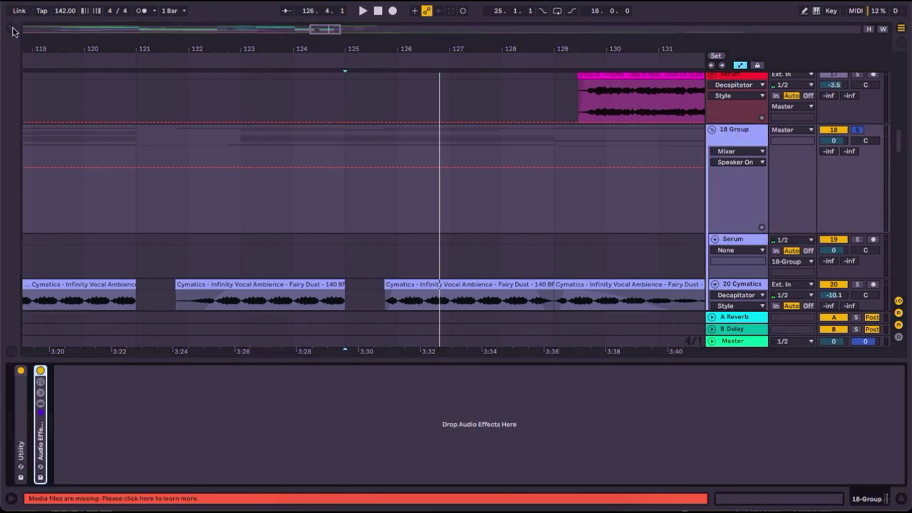
pyautogui.click(13, 30)
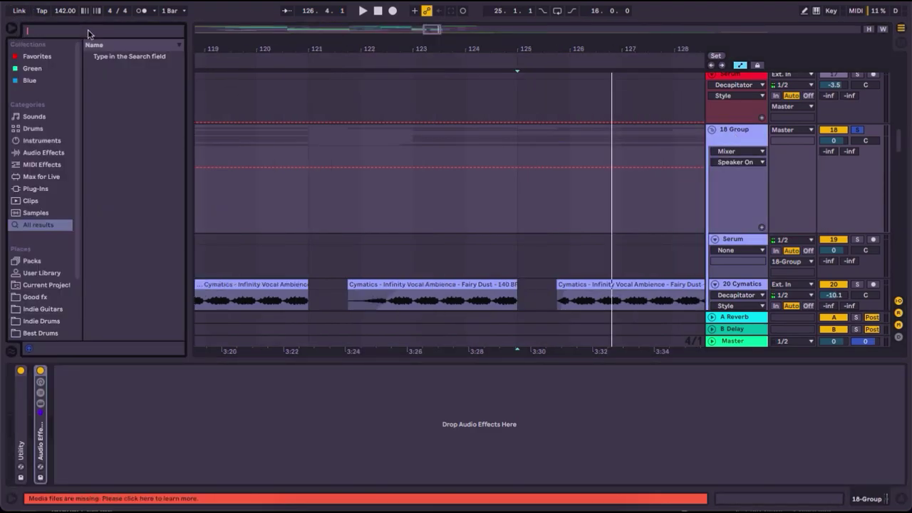
pyautogui.write('lfotool')
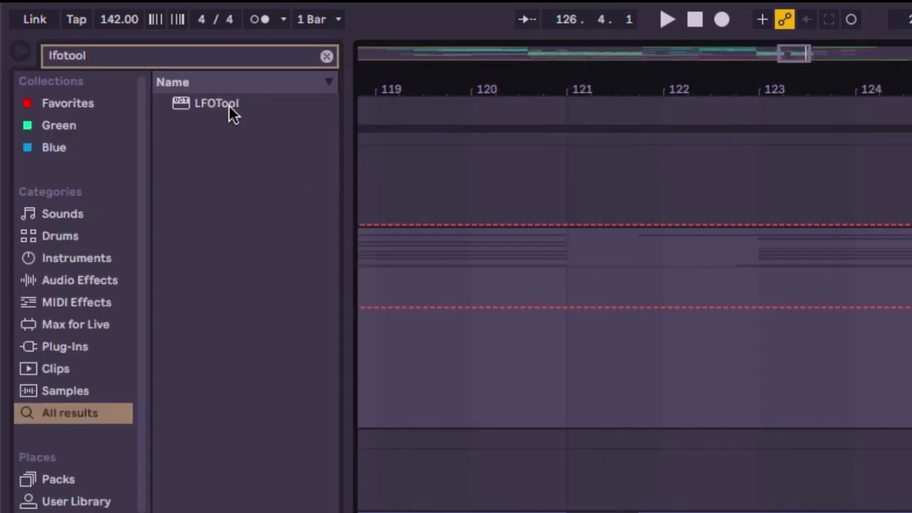
pyautogui.doubleClick(224, 102)
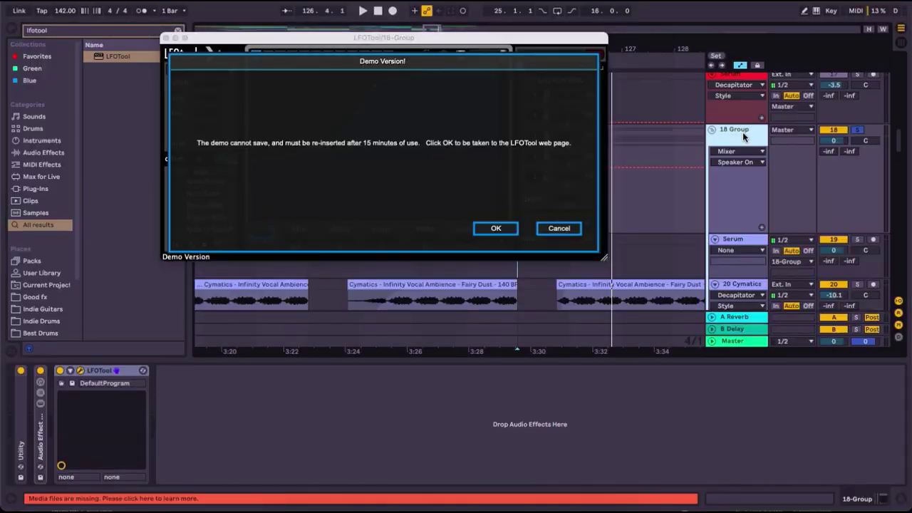
pyautogui.click(553, 228)
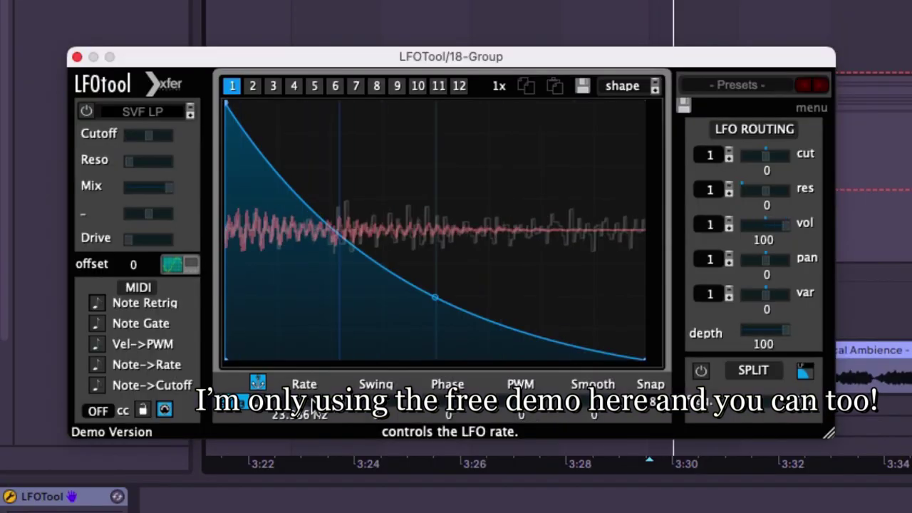
# - Sweep LFOTool's rate on 18 Group during playback, setting it to about 21.4 Hz
pyautogui.moveTo(311, 400); pyautogui.dragTo(307, 399)
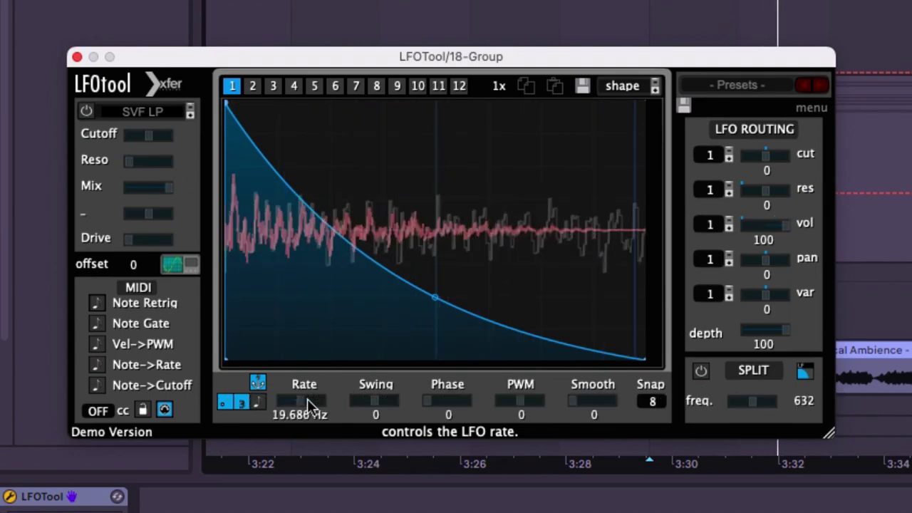
pyautogui.scroll(3, 308, 399)
pyautogui.scroll(-3, 308, 399)
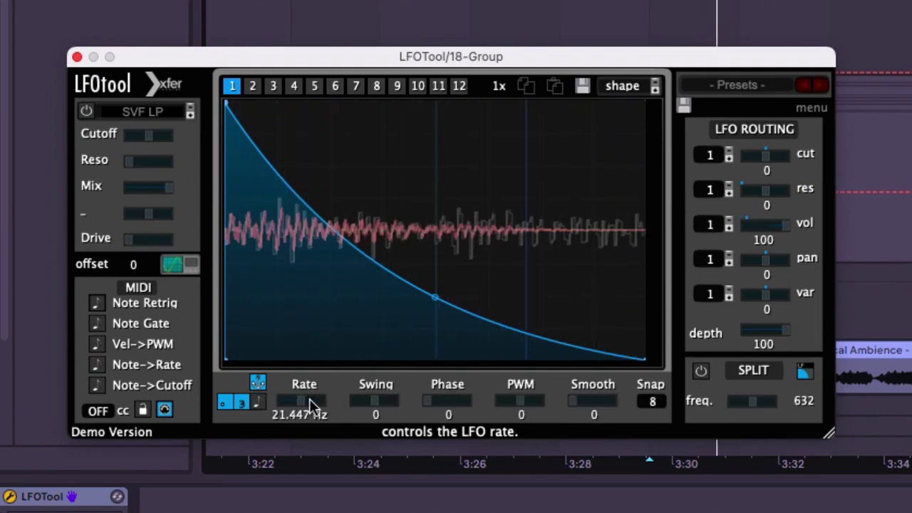
# - Insert an audio track named Serum directly above the group and set its audio input to 19-Group
pyautogui.scroll(-2, 307, 399)
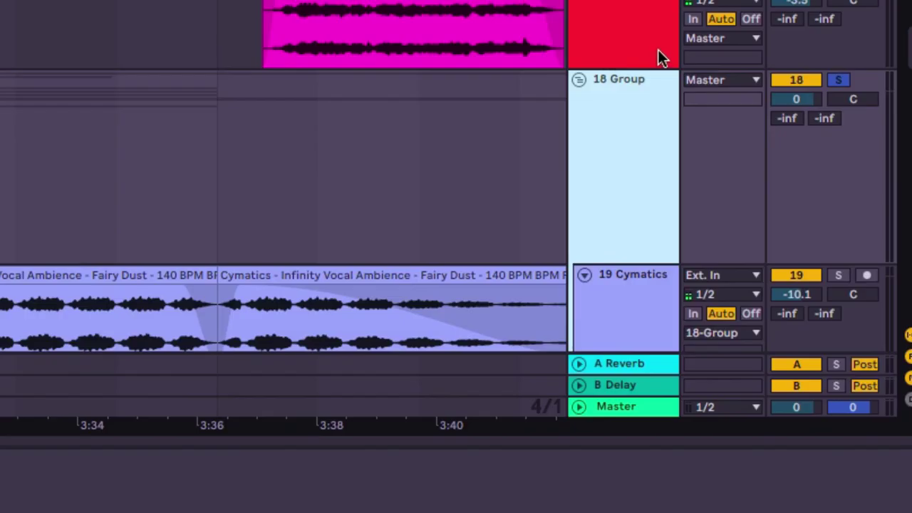
pyautogui.rightClick(660, 55)
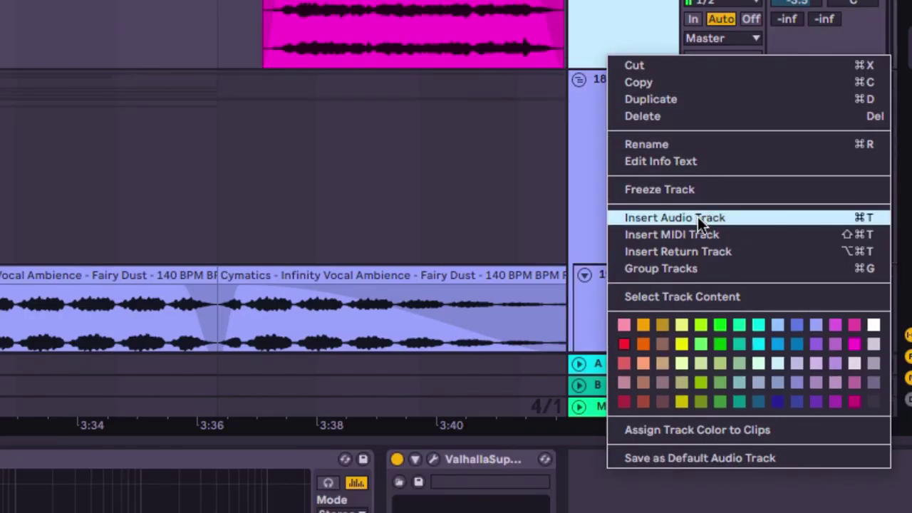
pyautogui.click(635, 100)
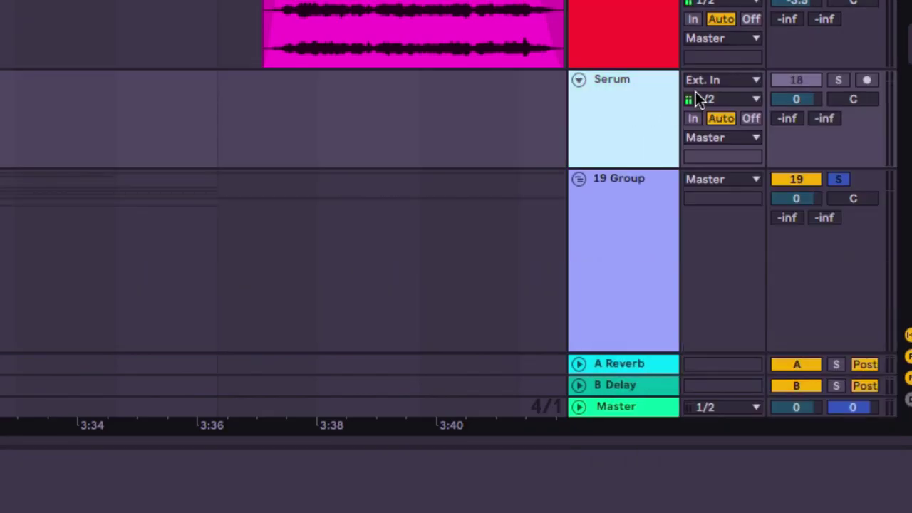
pyautogui.click(713, 82)
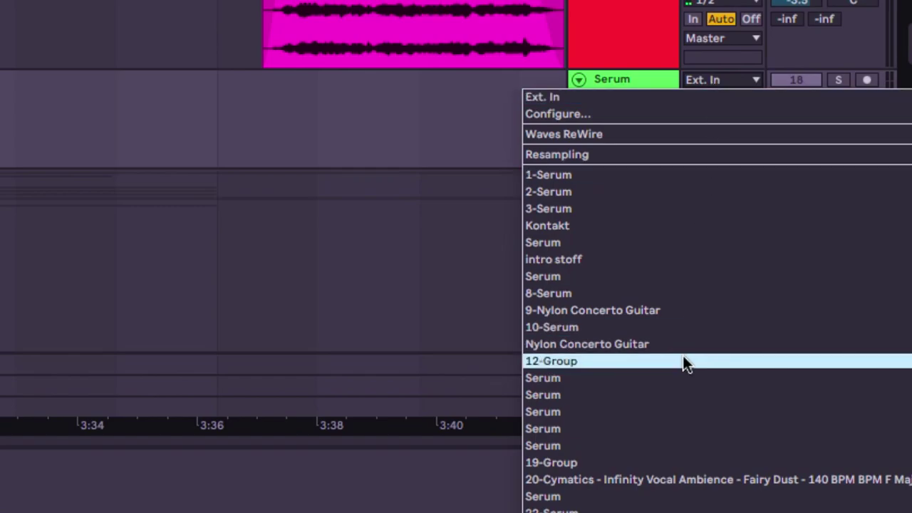
pyautogui.click(666, 463)
pyautogui.click(638, 97)
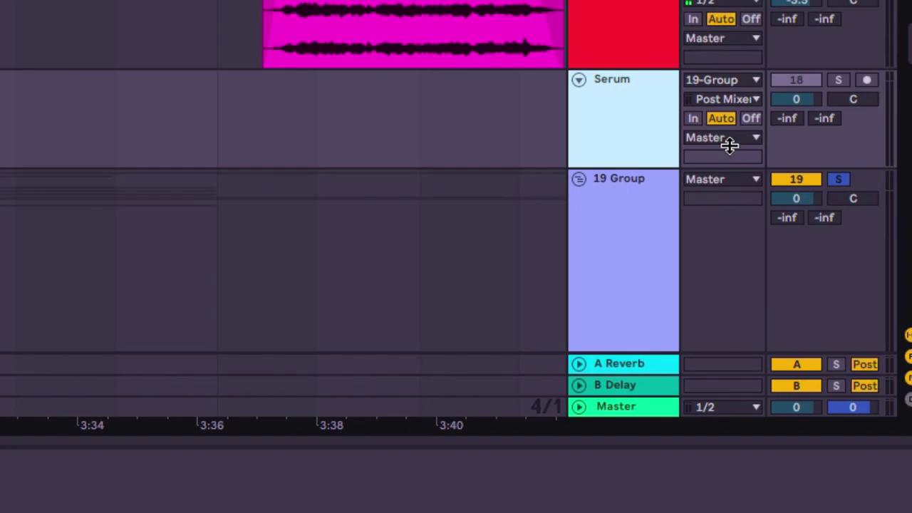
# - Arm the new Serum track for recording from bar 125 and increase the track's height
pyautogui.click(521, 143)
pyautogui.click(868, 80)
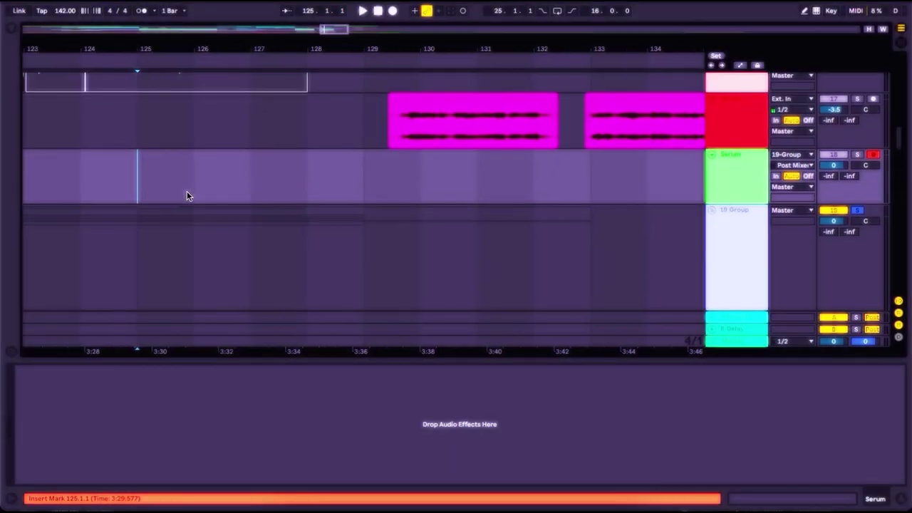
pyautogui.scroll(2, 187, 191)
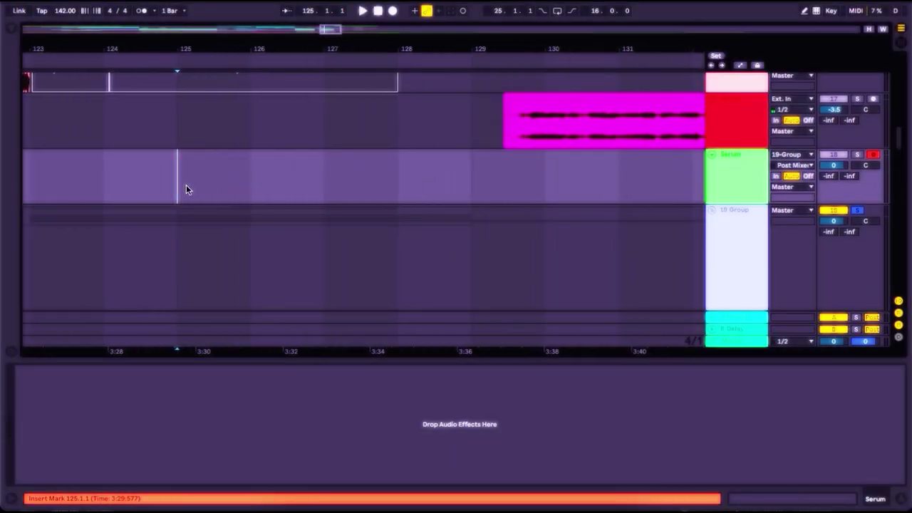
pyautogui.moveTo(733, 231); pyautogui.dragTo(733, 270)
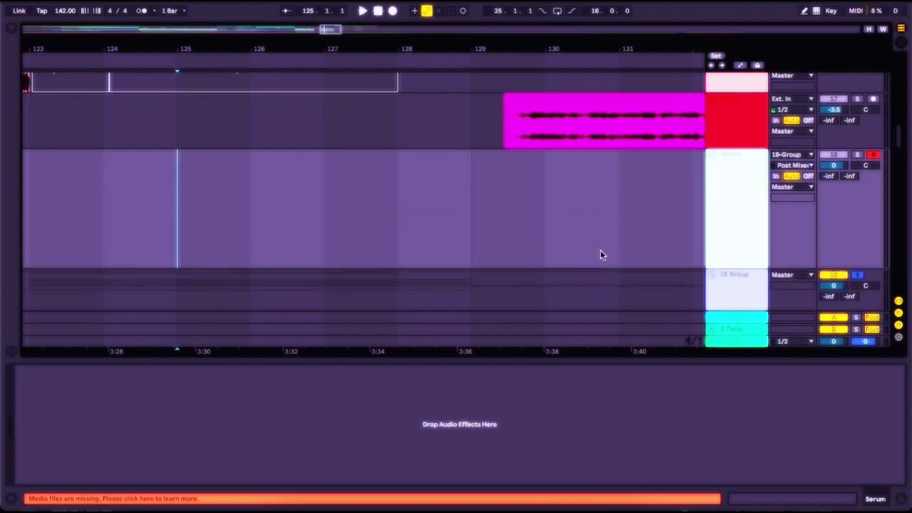
# - Record the group's output onto the Serum track from bar 125 to about bar 131
pyautogui.press('space')
pyautogui.hscroll(-2, 383, 232)
pyautogui.scroll(-1, 383, 232)
pyautogui.scroll(-1, 287, 223)
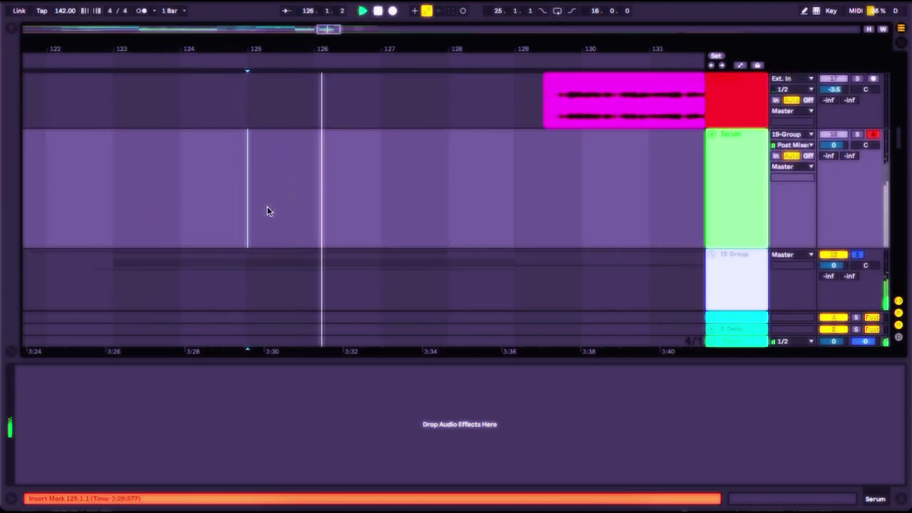
pyautogui.click(392, 11)
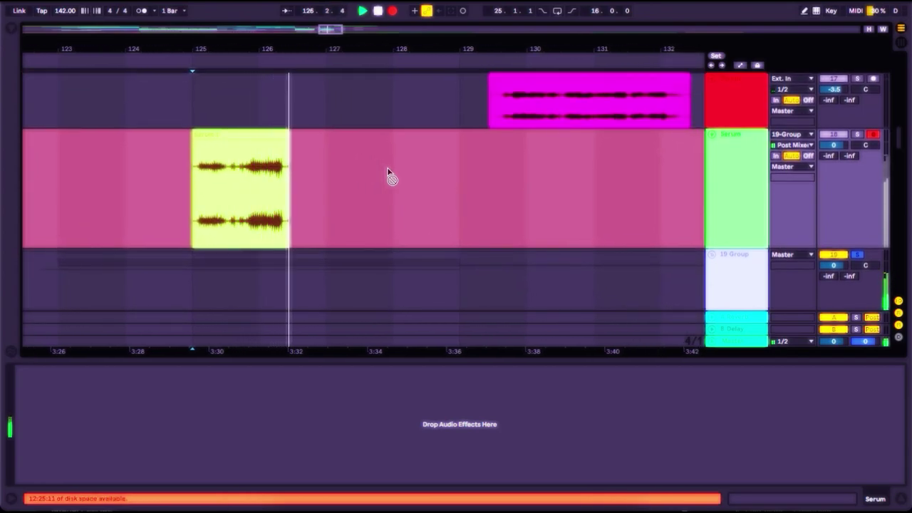
pyautogui.scroll(-1, 389, 174)
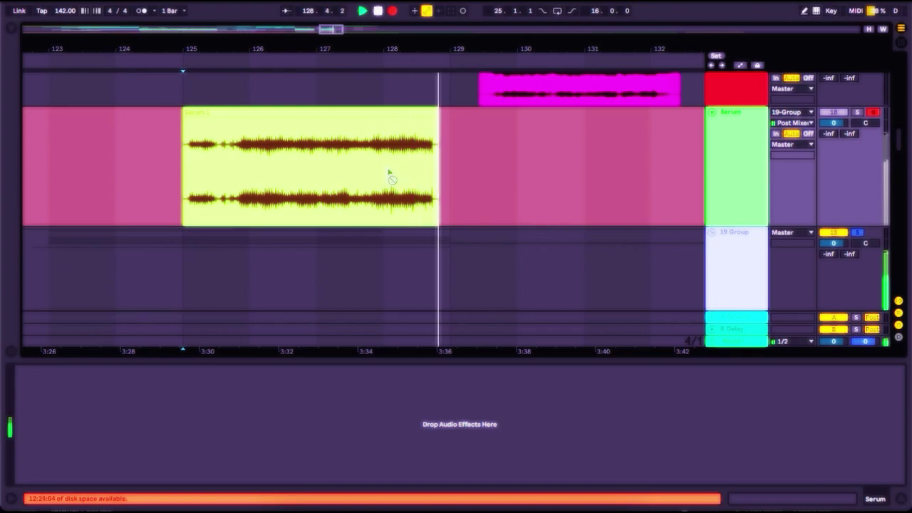
pyautogui.scroll(3, 388, 175)
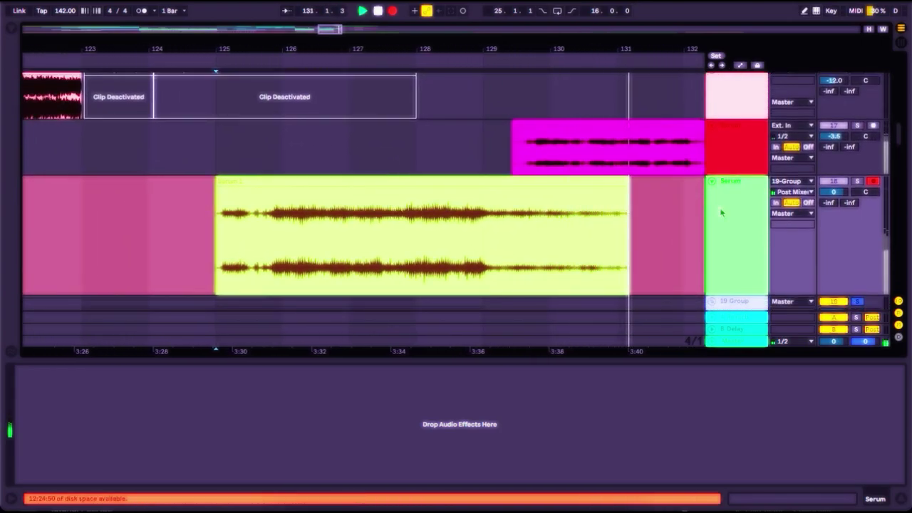
pyautogui.press('space')
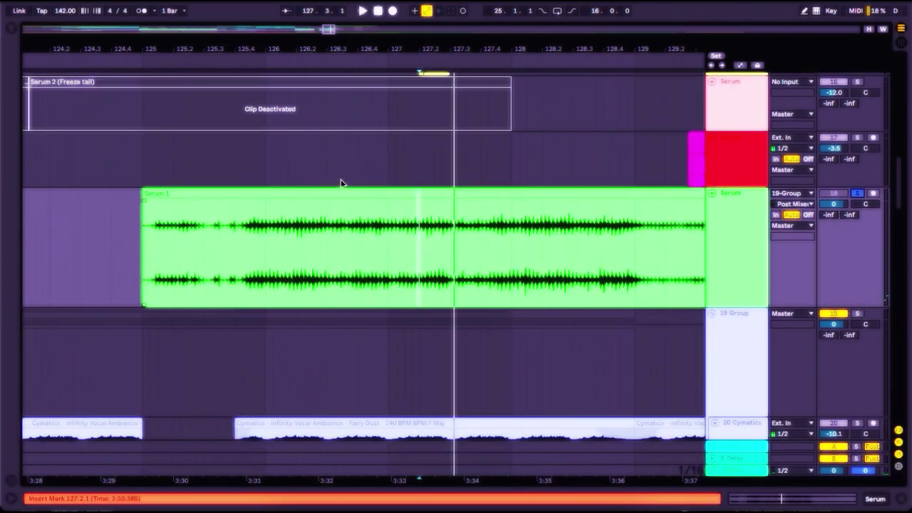
# - Trim the start of the recorded Serum clip to 127.2 and audition the remaining audio
pyautogui.click(341, 193)
pyautogui.press('space')
pyautogui.moveTo(142, 194); pyautogui.dragTo(422, 225)
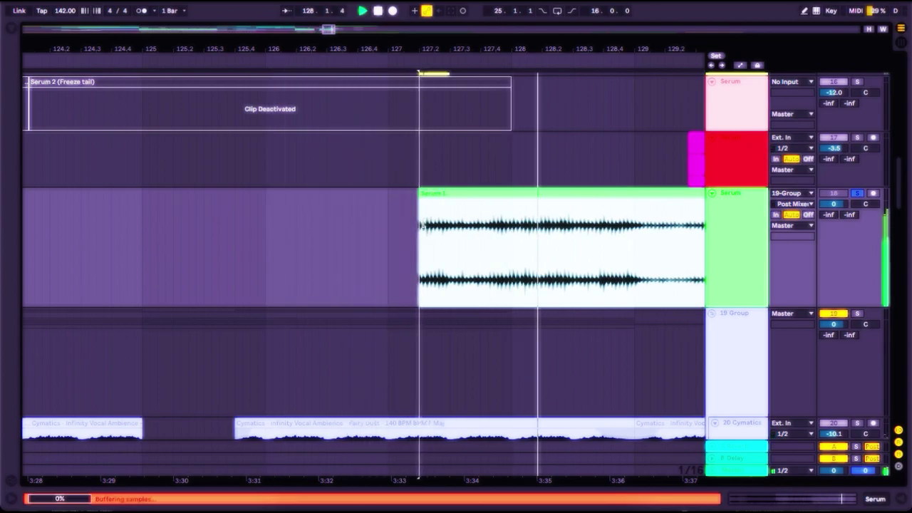
pyautogui.press('space')
pyautogui.press('space')
pyautogui.press('+')
pyautogui.hscroll(2, 423, 226)
pyautogui.press('space')
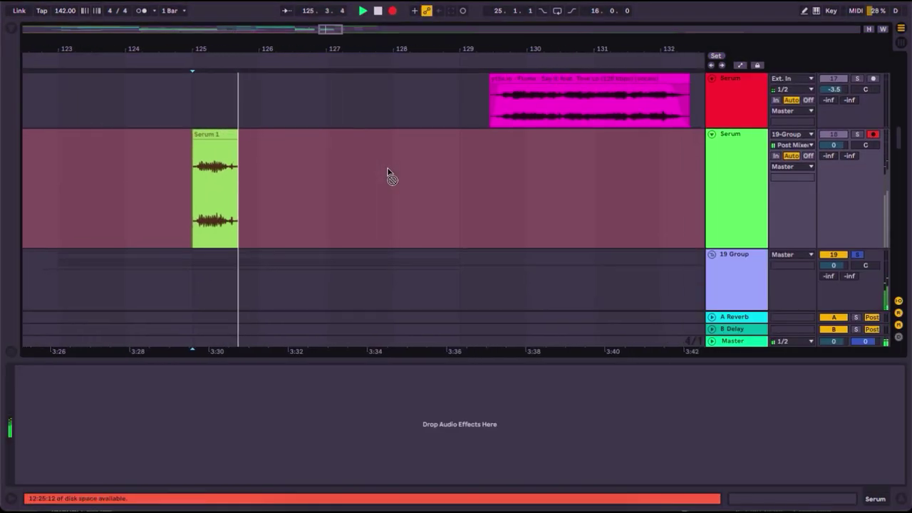
pyautogui.scroll(-1, 387, 172)
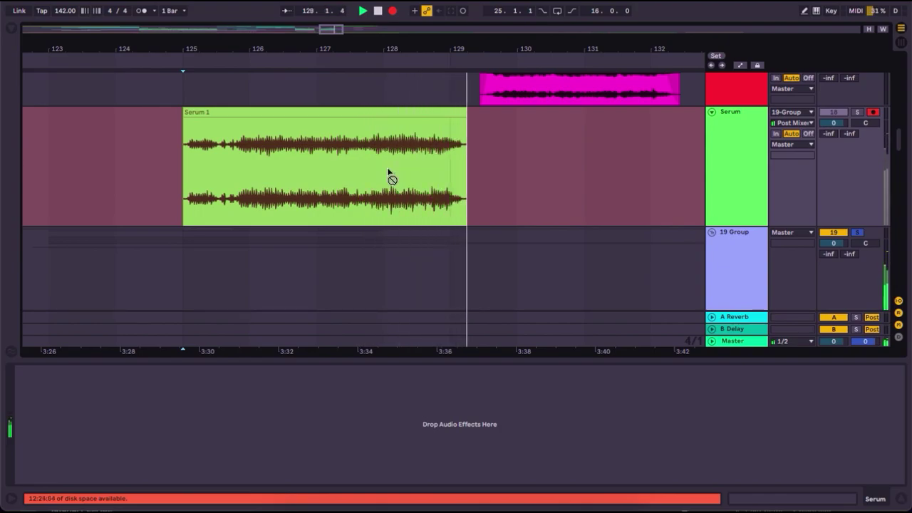
pyautogui.scroll(3, 387, 175)
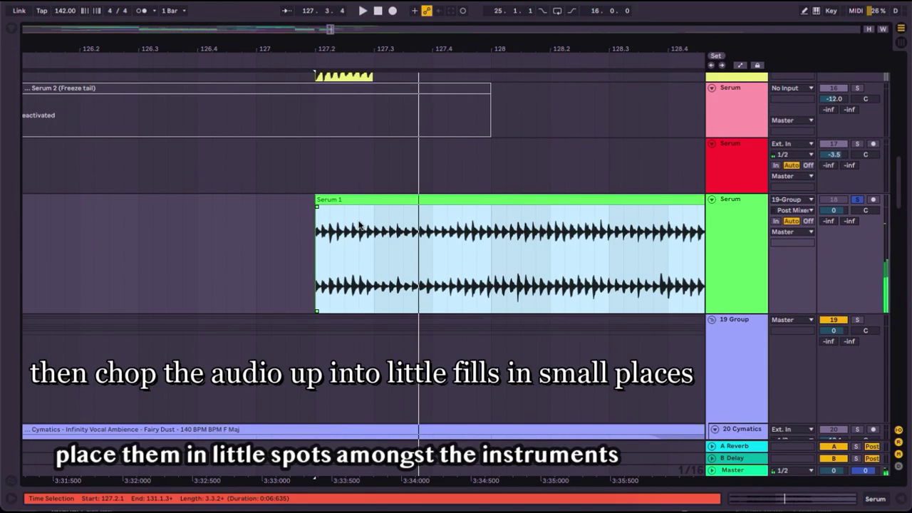
# - Cut the recorded clip down to a short fill from 127.2 to about 127.3 by deleting the remainder
pyautogui.click(378, 242)
pyautogui.click(395, 198)
pyautogui.press('Delete')
# - Play the arrangement from bar 125 to hear the short Serum fill among the group's instruments
pyautogui.click(201, 270)
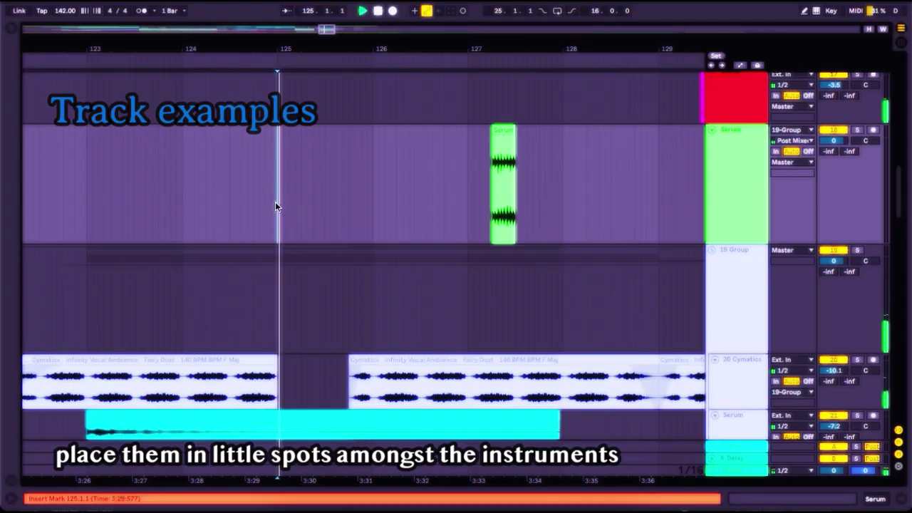
pyautogui.scroll(-3, 276, 202)
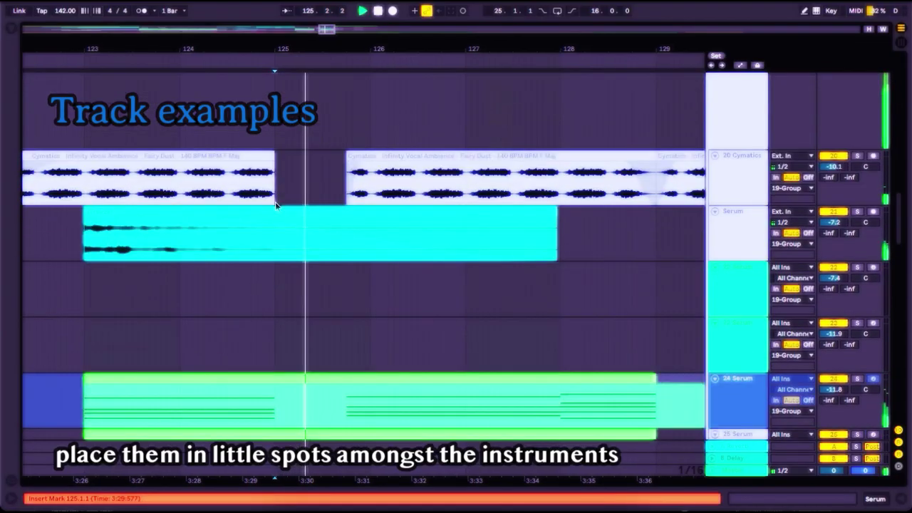
pyautogui.scroll(4, 276, 201)
pyautogui.hscroll(2, 275, 202)
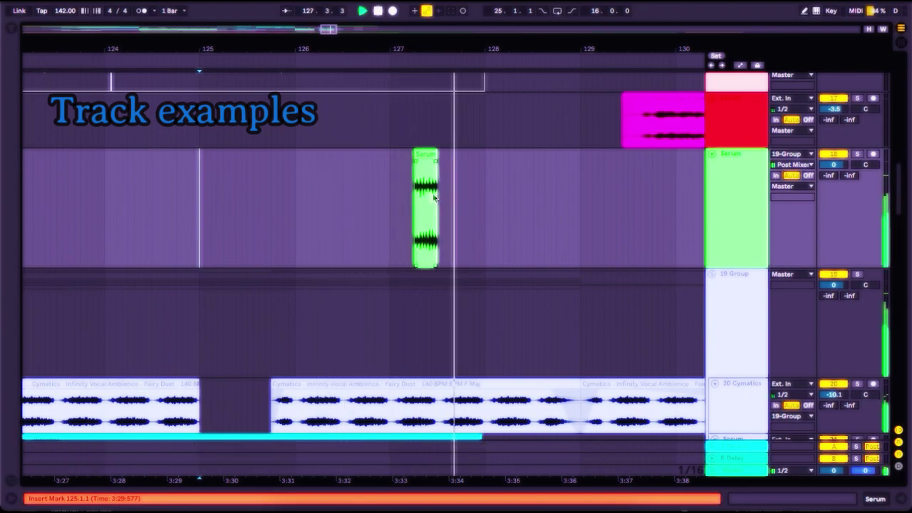
pyautogui.hscroll(-3, 433, 194)
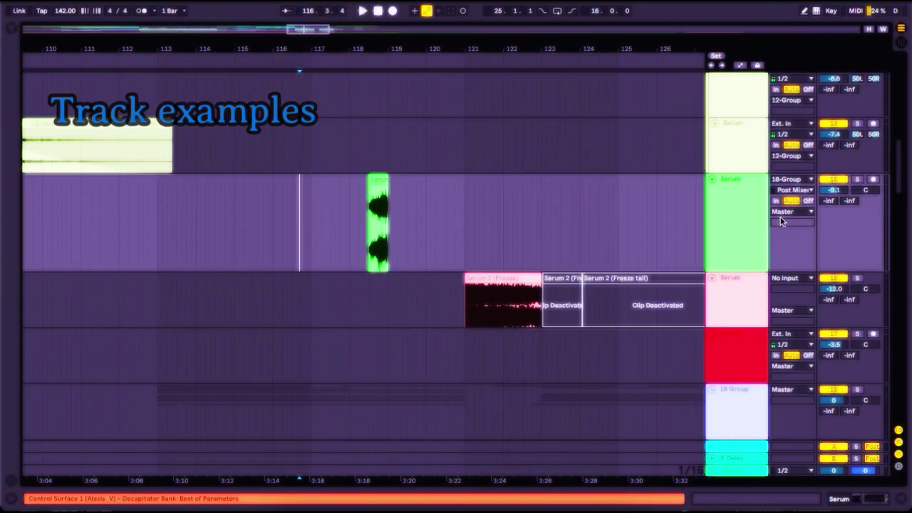
# - Play from bar 113 and examine the short fills on track 15 alongside 18 Group's Utility gain automation
pyautogui.scroll(3, 401, 214)
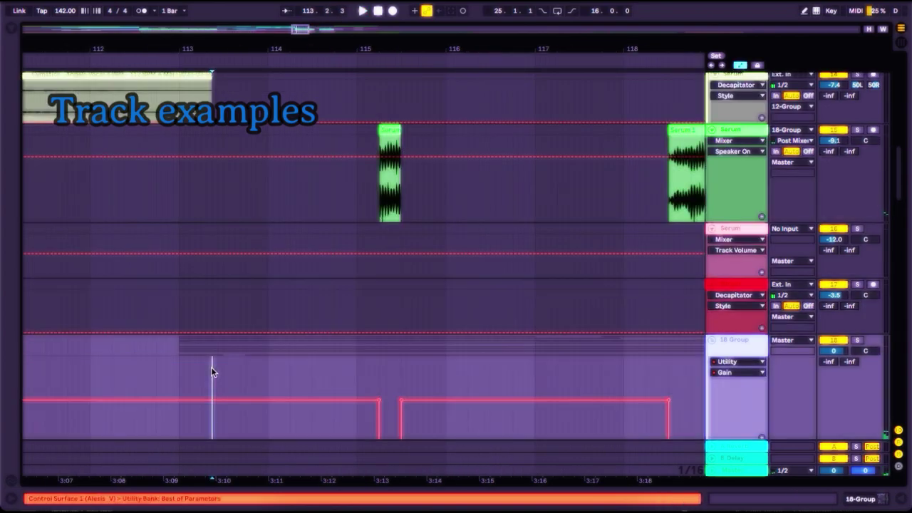
pyautogui.press('space')
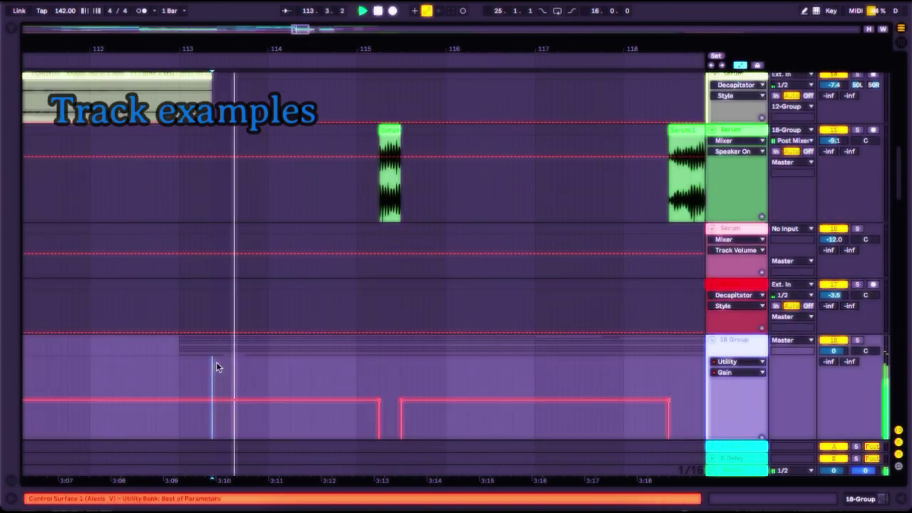
pyautogui.scroll(3, 356, 280)
pyautogui.scroll(5, 403, 261)
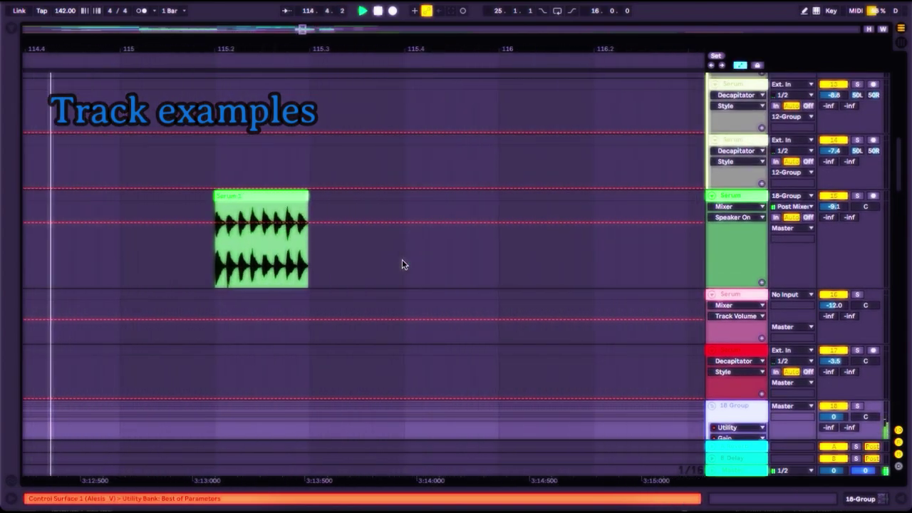
pyautogui.hscroll(3, 403, 261)
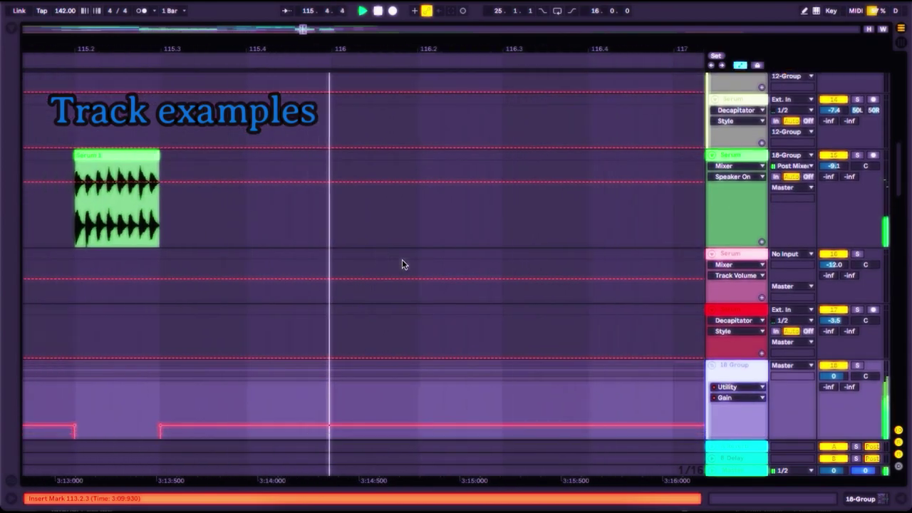
pyautogui.scroll(-3, 403, 261)
pyautogui.hscroll(4, 403, 261)
pyautogui.scroll(-3, 402, 260)
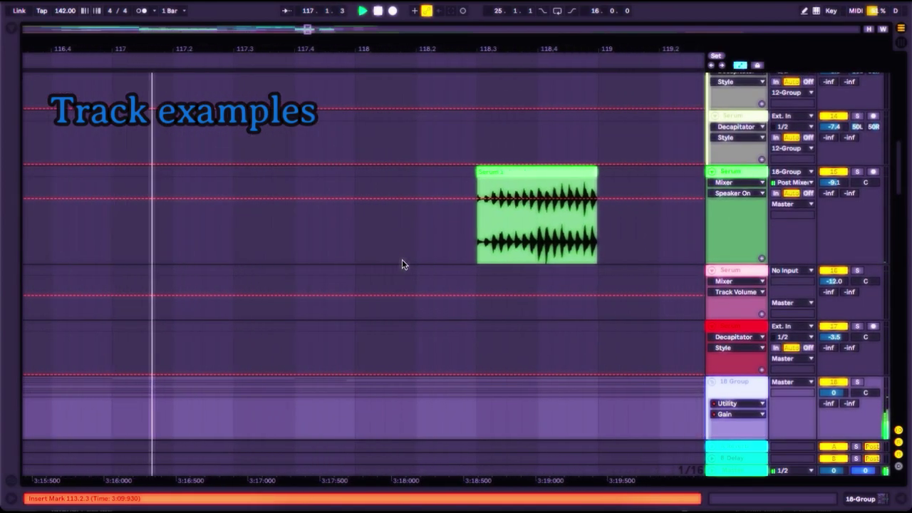
pyautogui.hscroll(1, 500, 260)
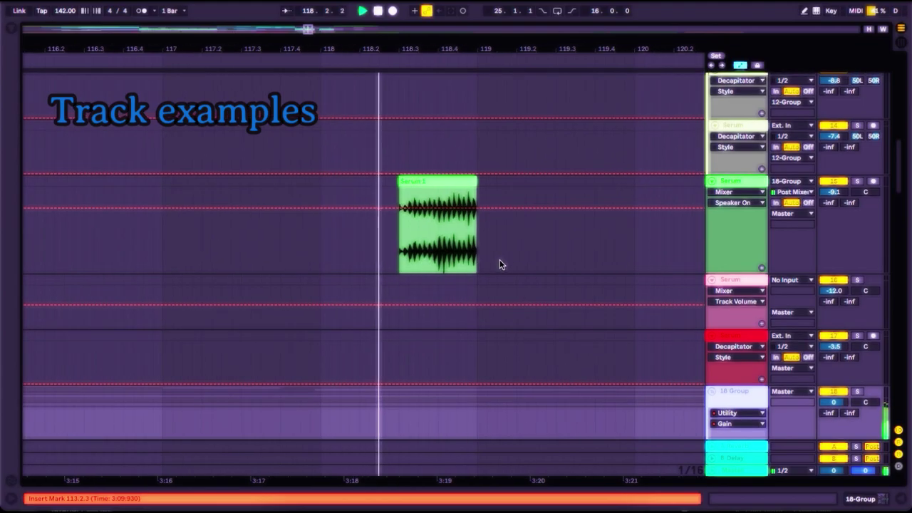
pyautogui.hscroll(4, 500, 261)
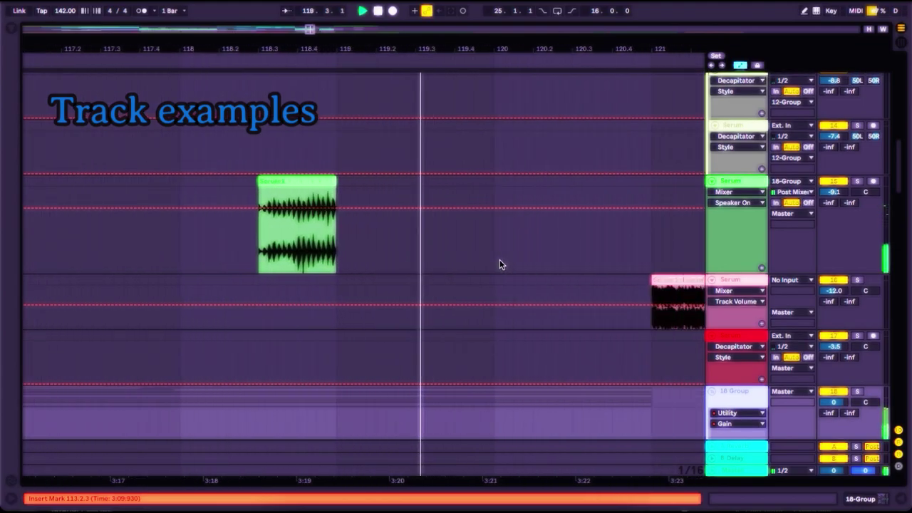
pyautogui.scroll(-3, 500, 260)
pyautogui.hscroll(5, 499, 260)
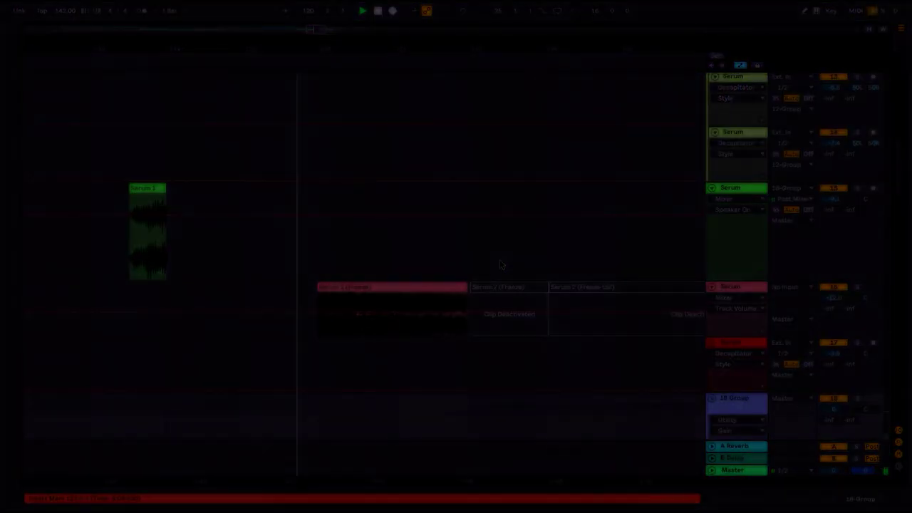